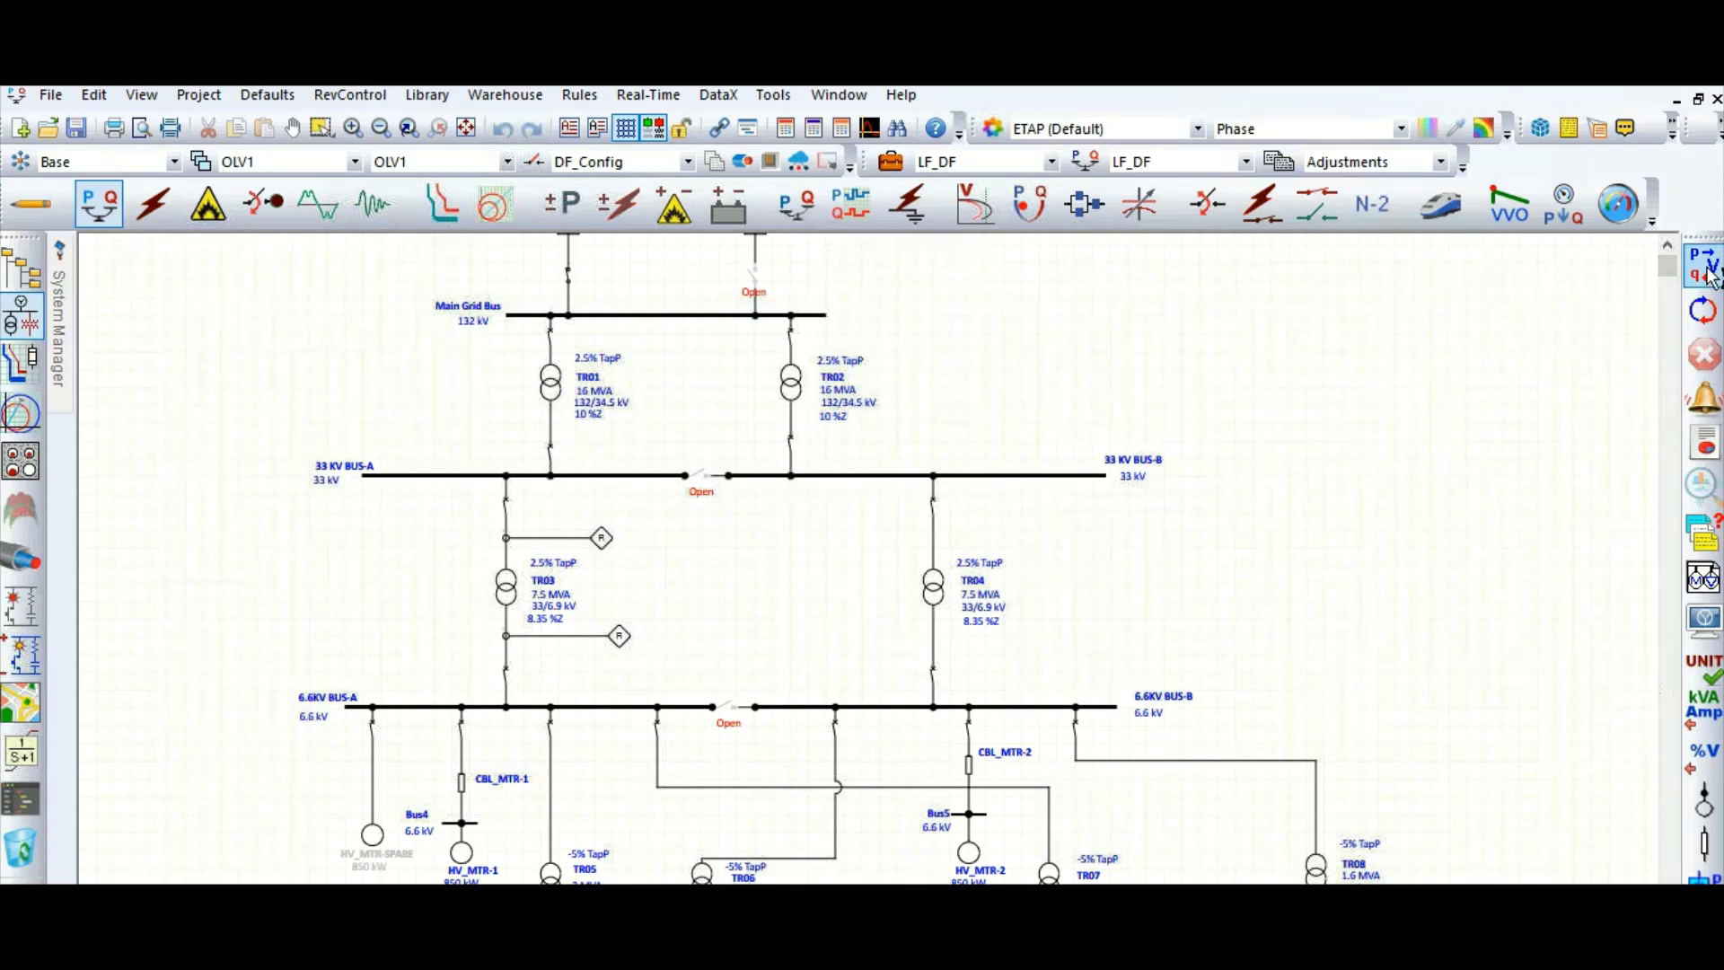
Step: Run the load flow for the current DF_Config case, and for SF_Config with study case and output report LF_SF
click(1705, 269)
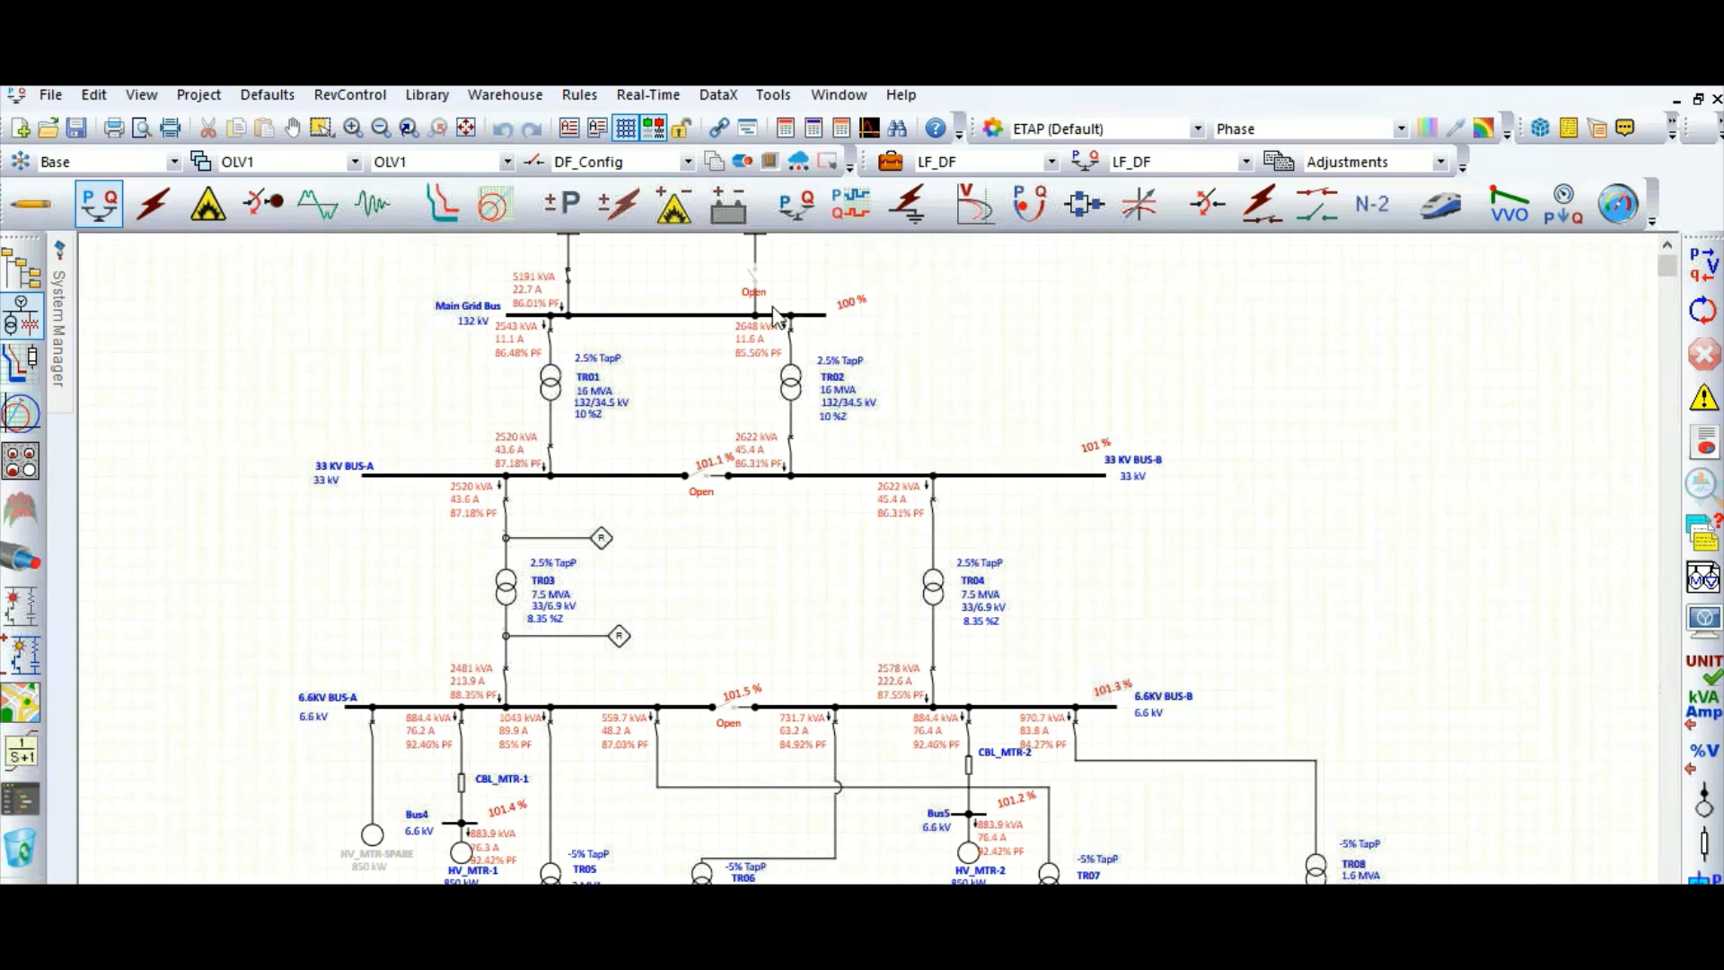
click(649, 165)
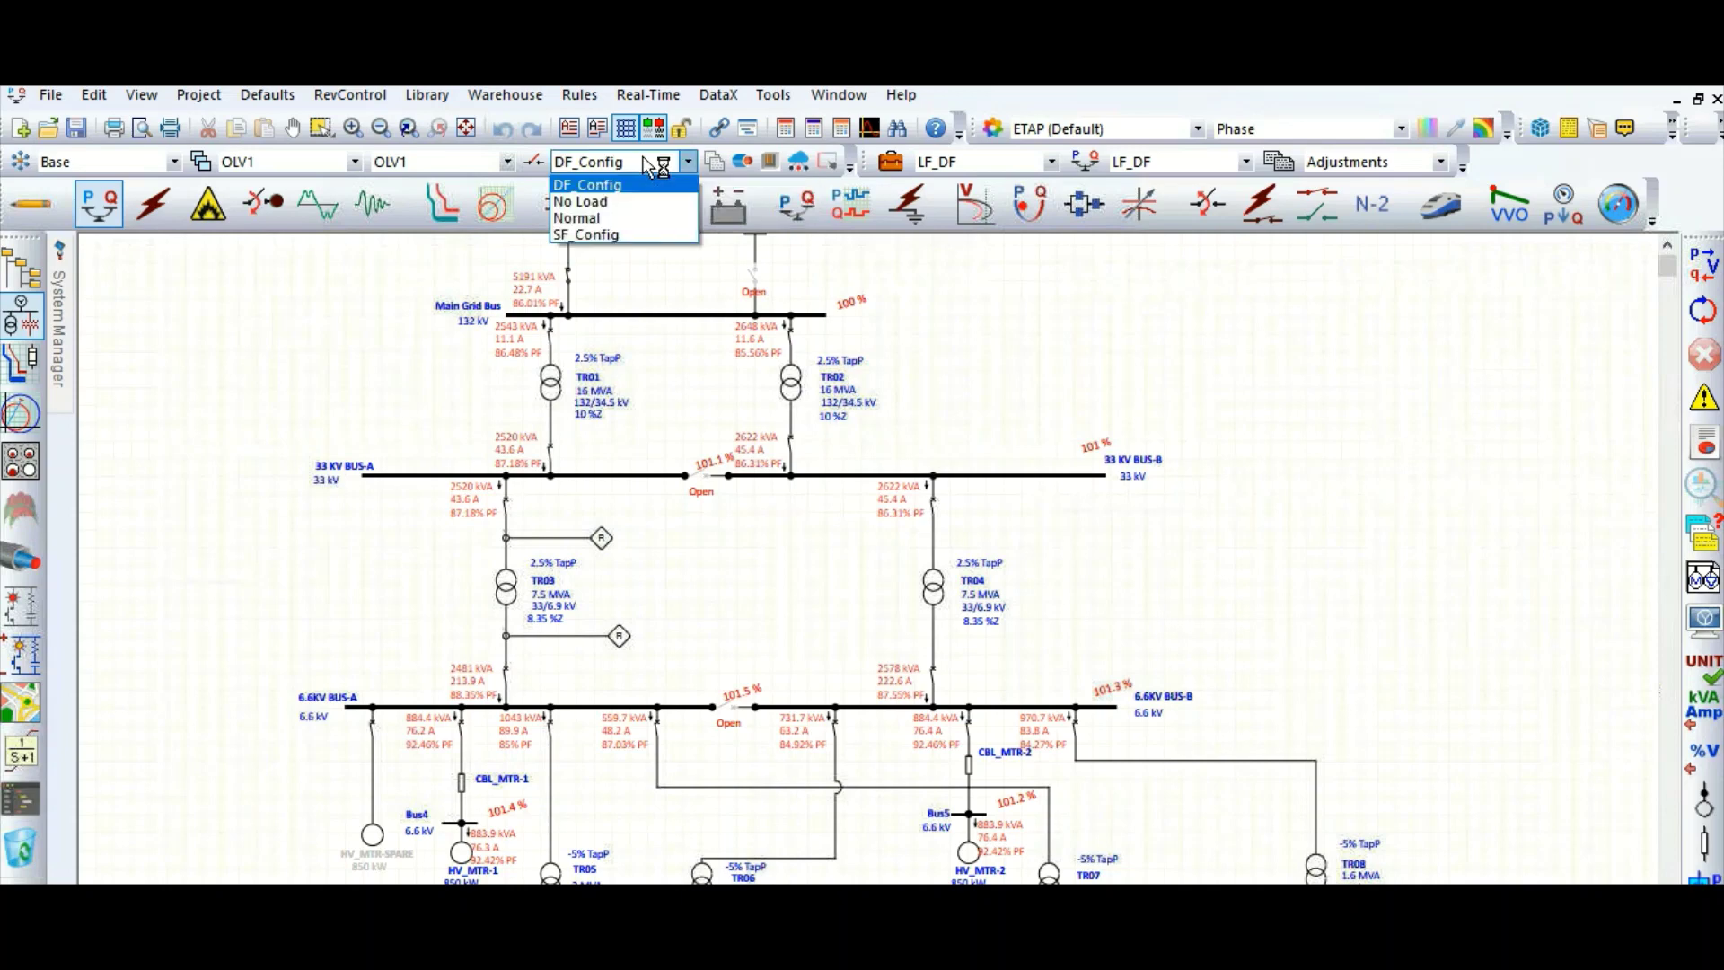
click(595, 234)
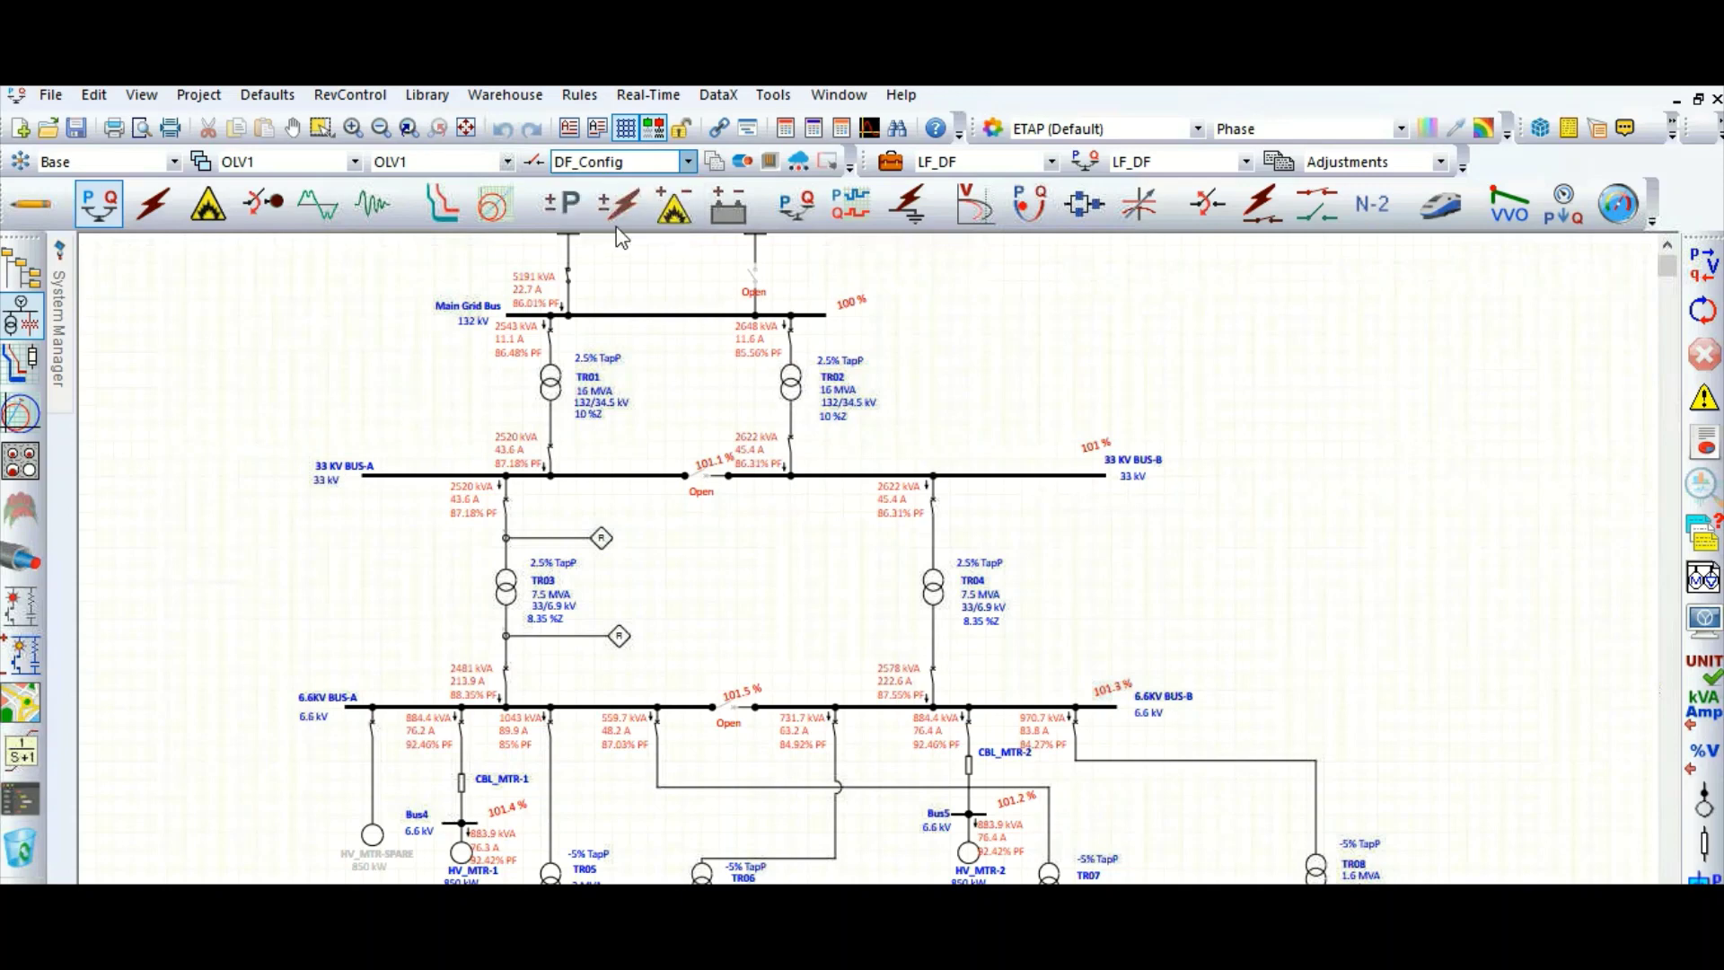
click(957, 164)
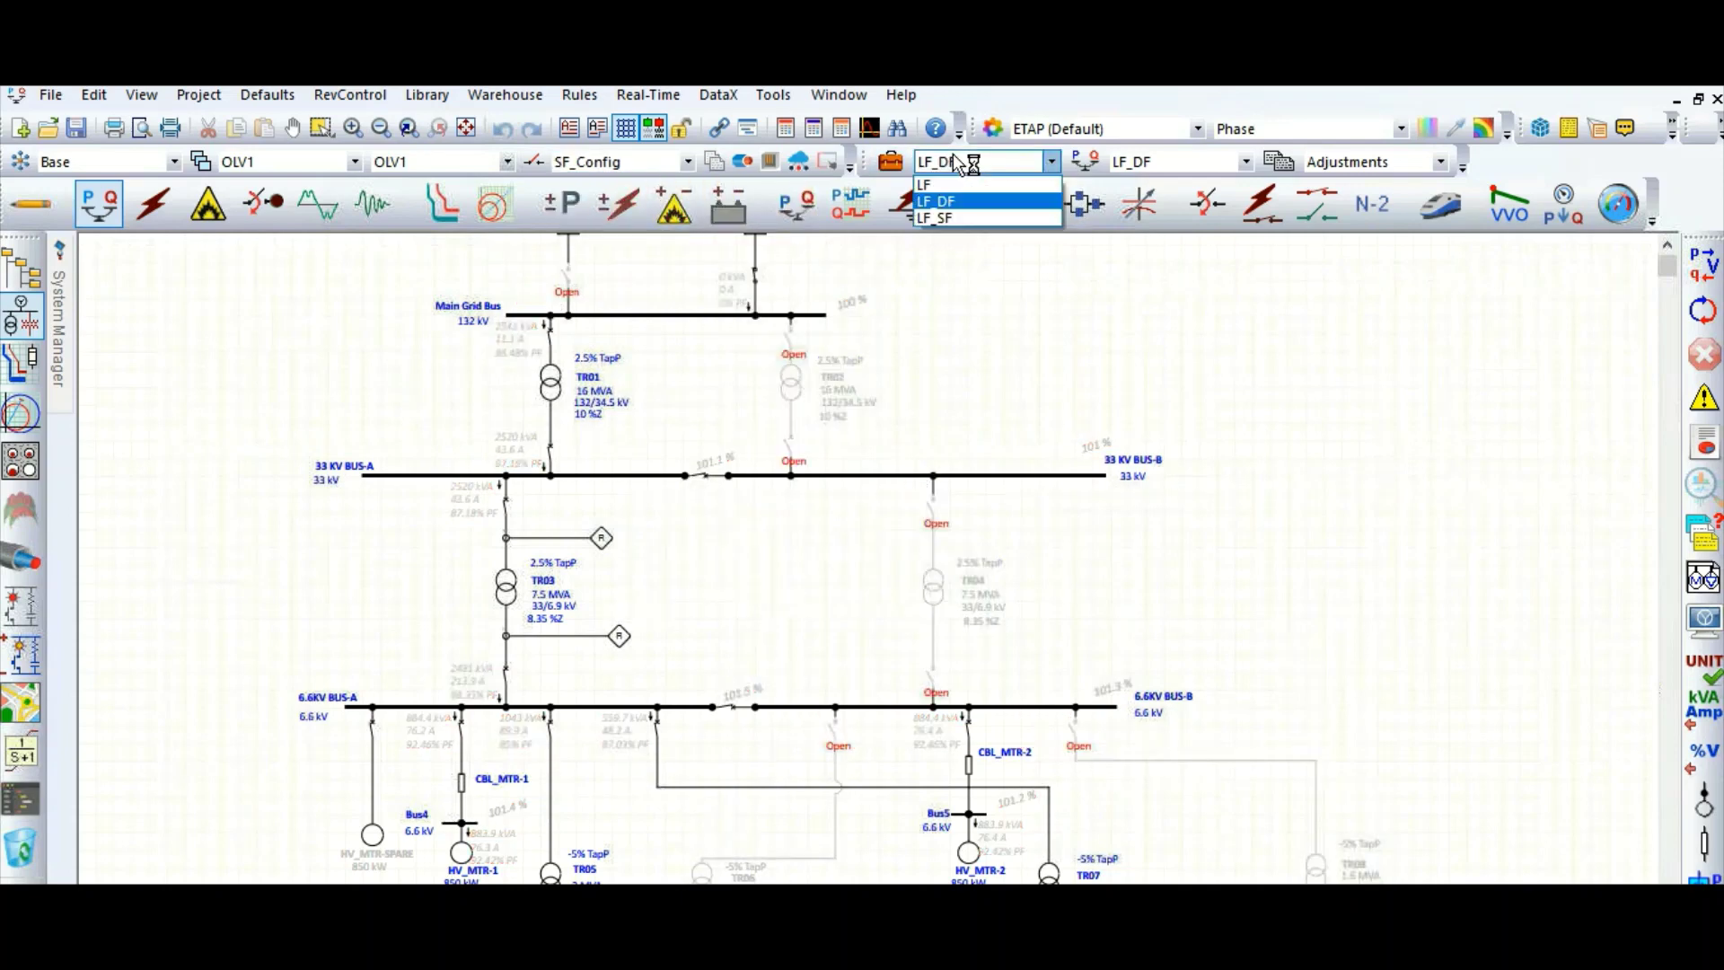
click(954, 218)
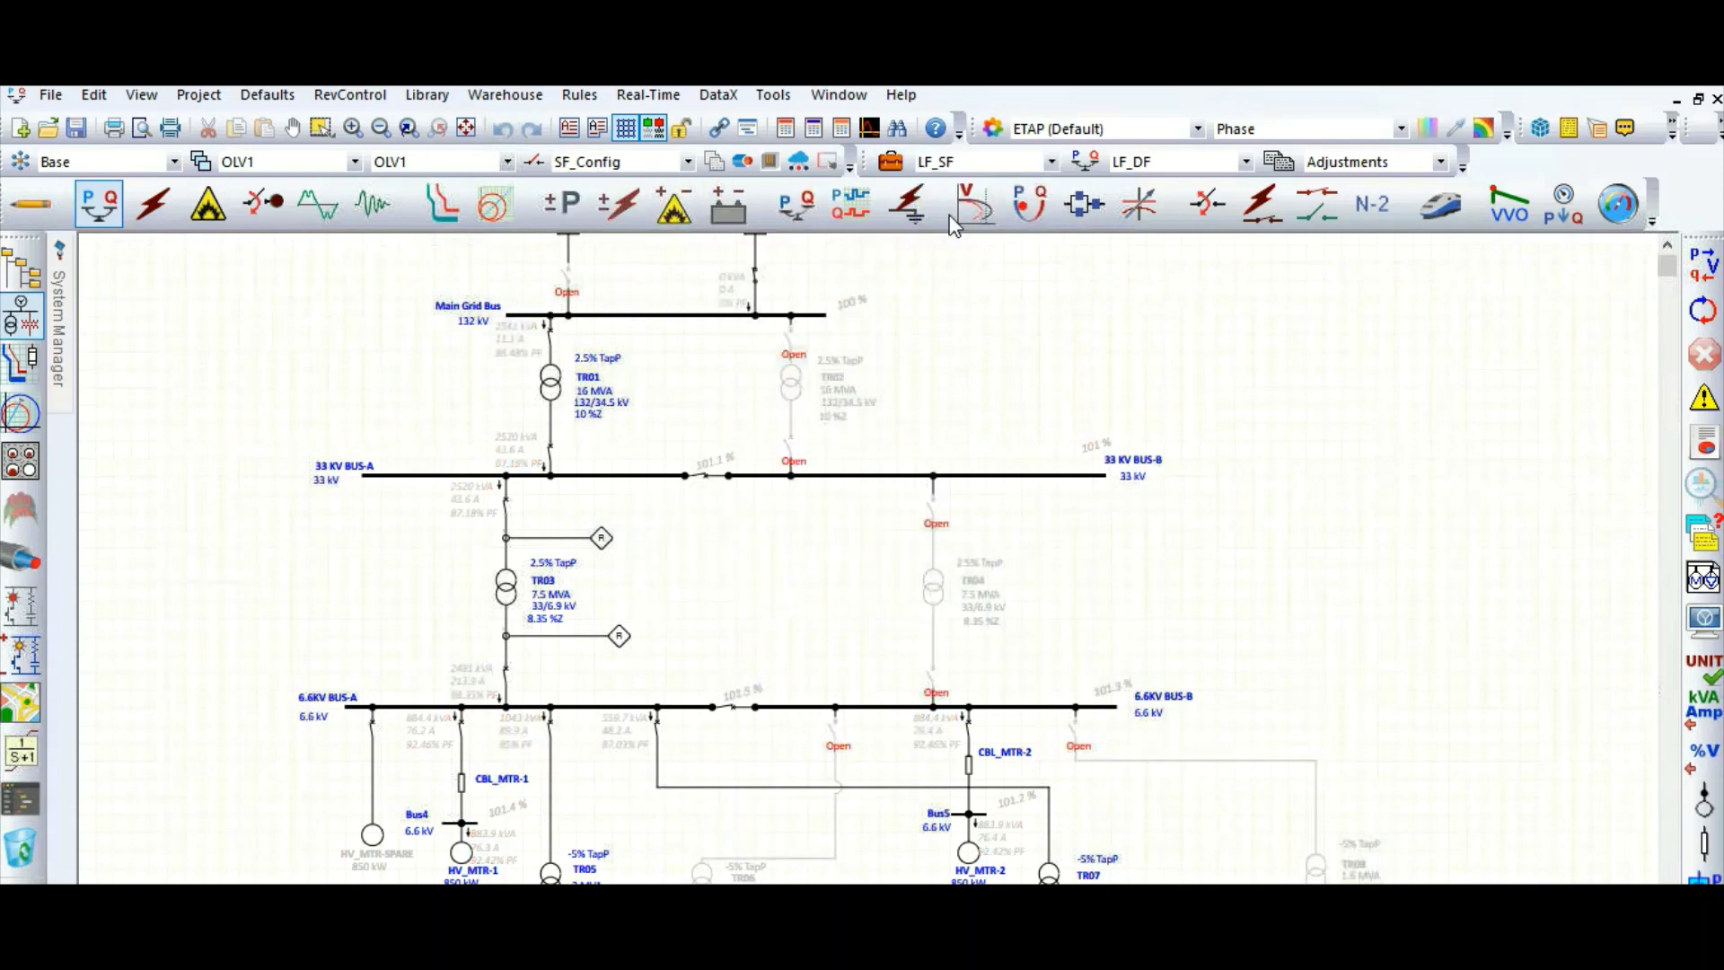
click(1140, 165)
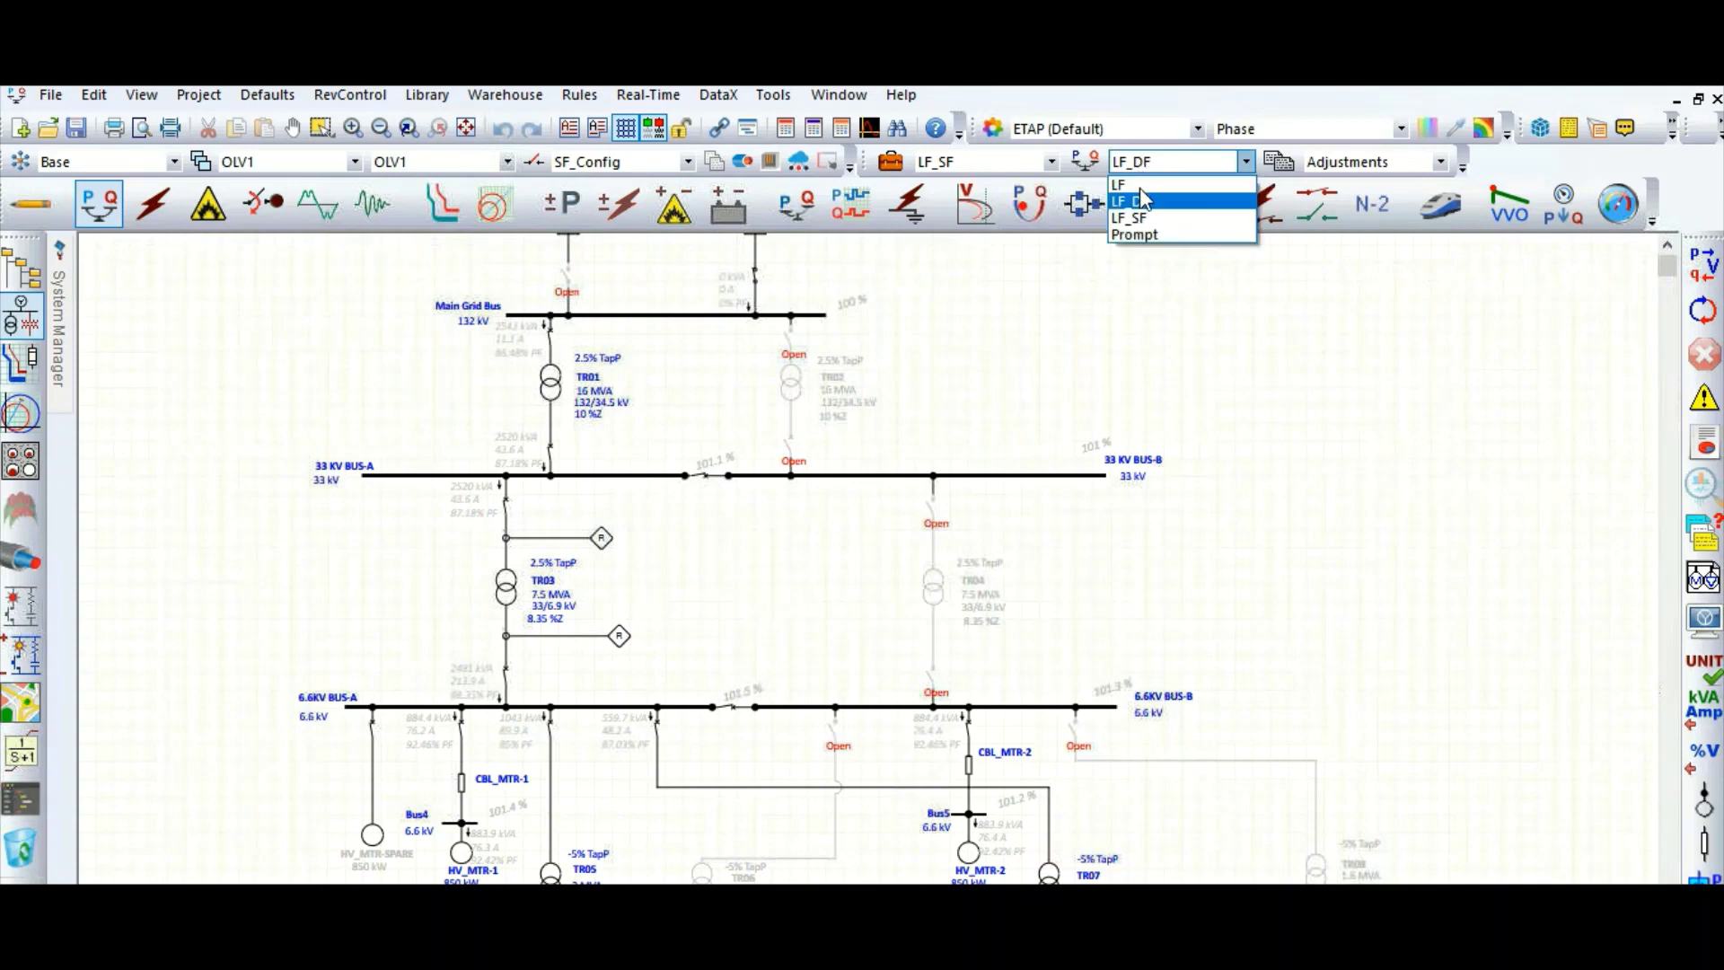
click(1146, 220)
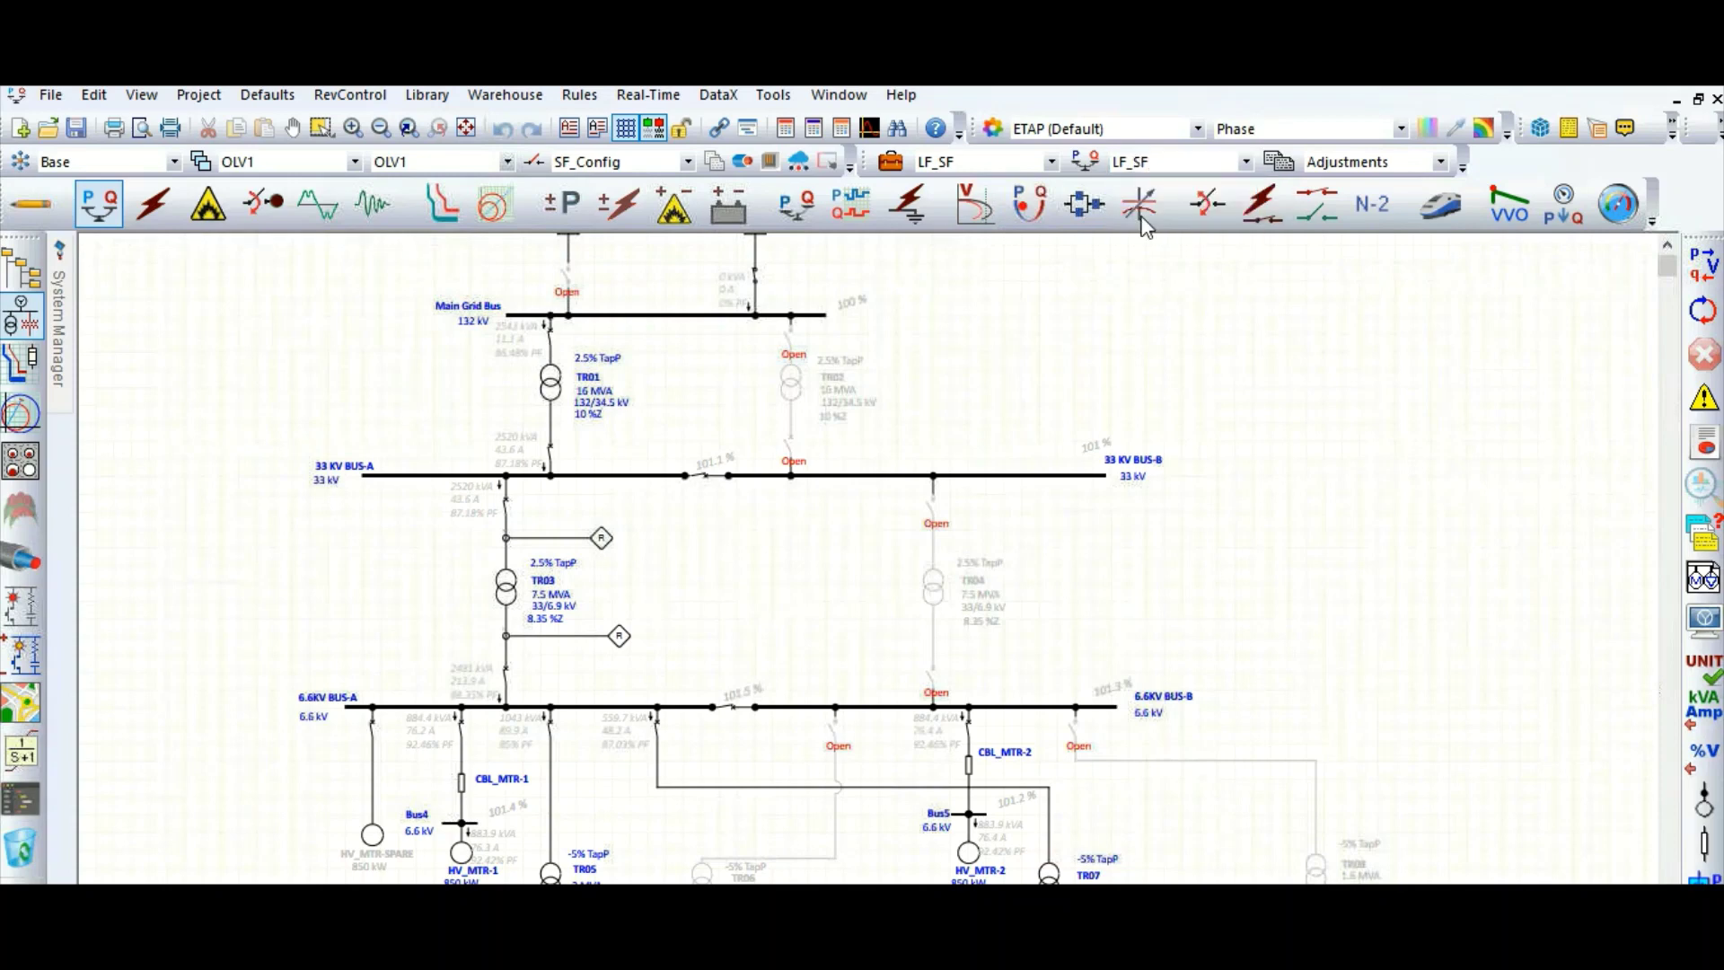
click(1708, 276)
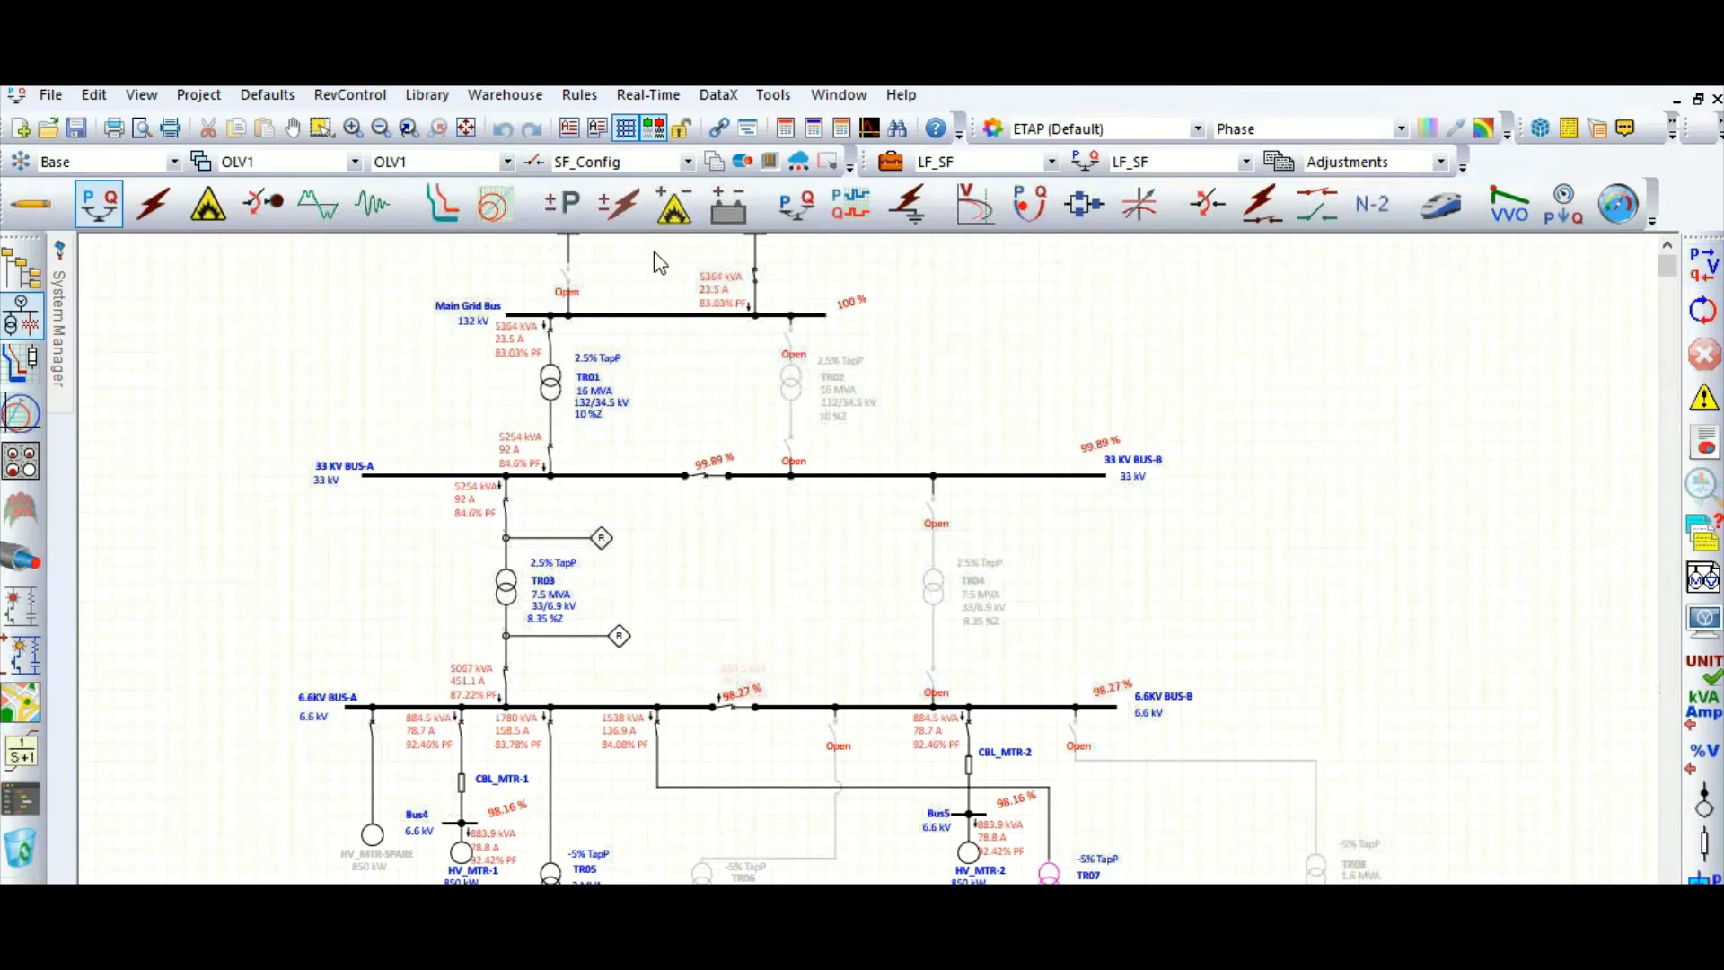
Step: Run the load flow for the No Load configuration with study case and output report LF
click(629, 163)
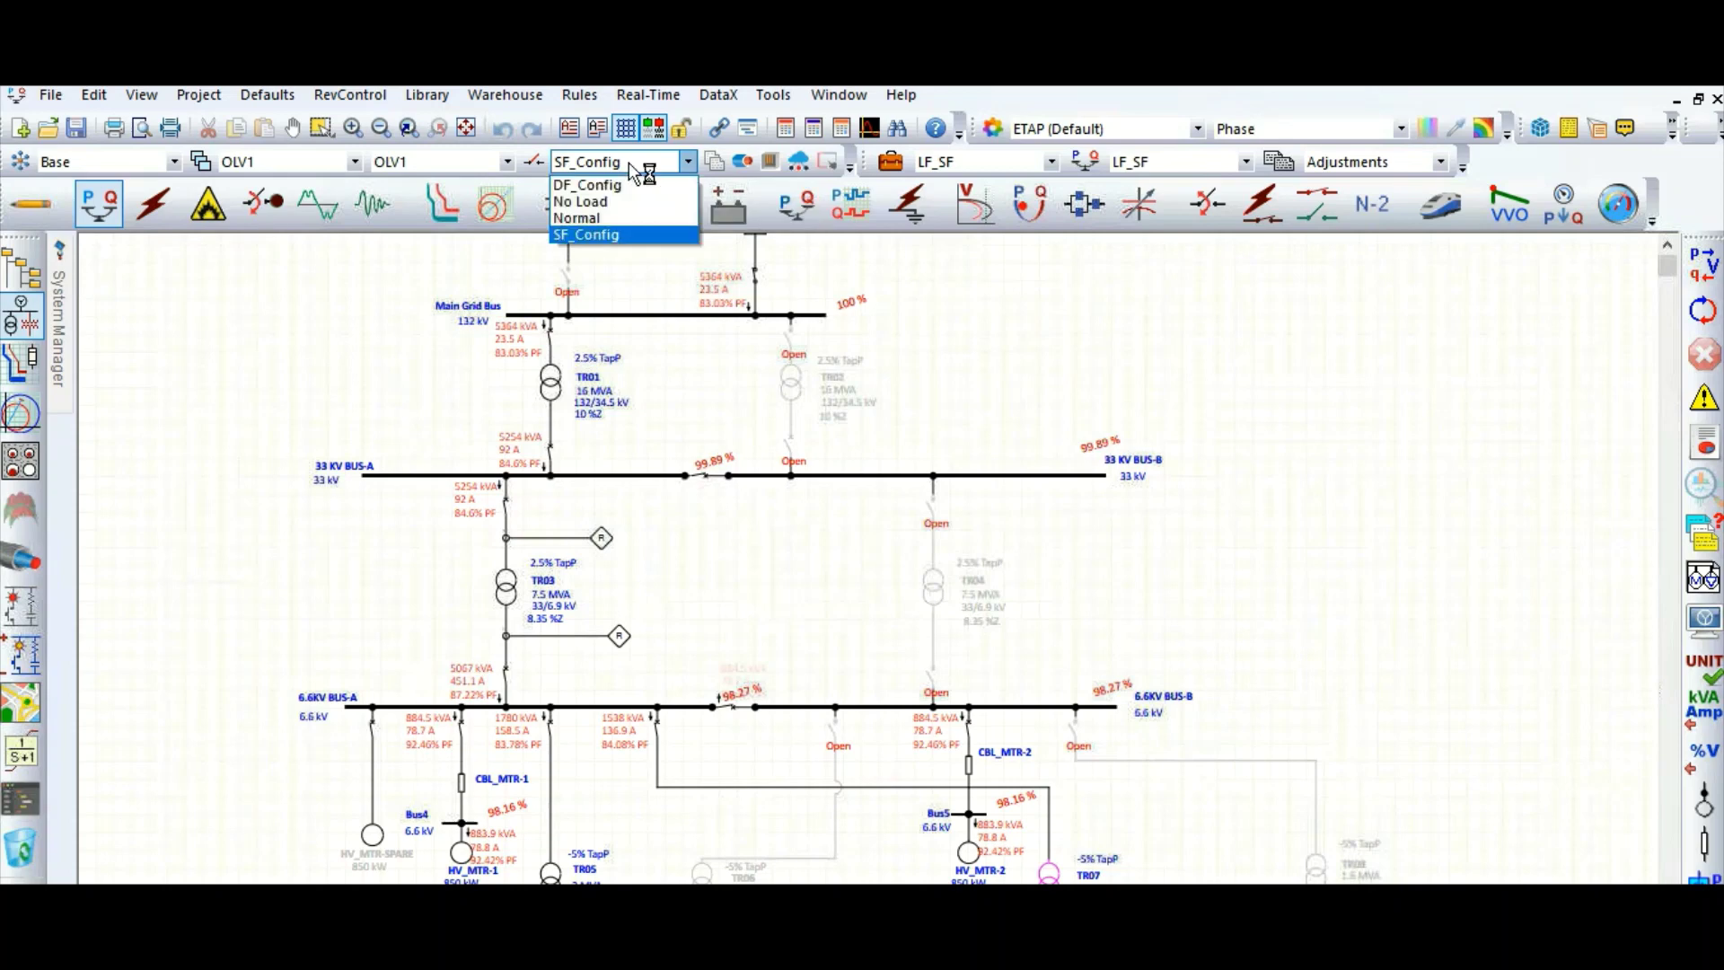
click(600, 211)
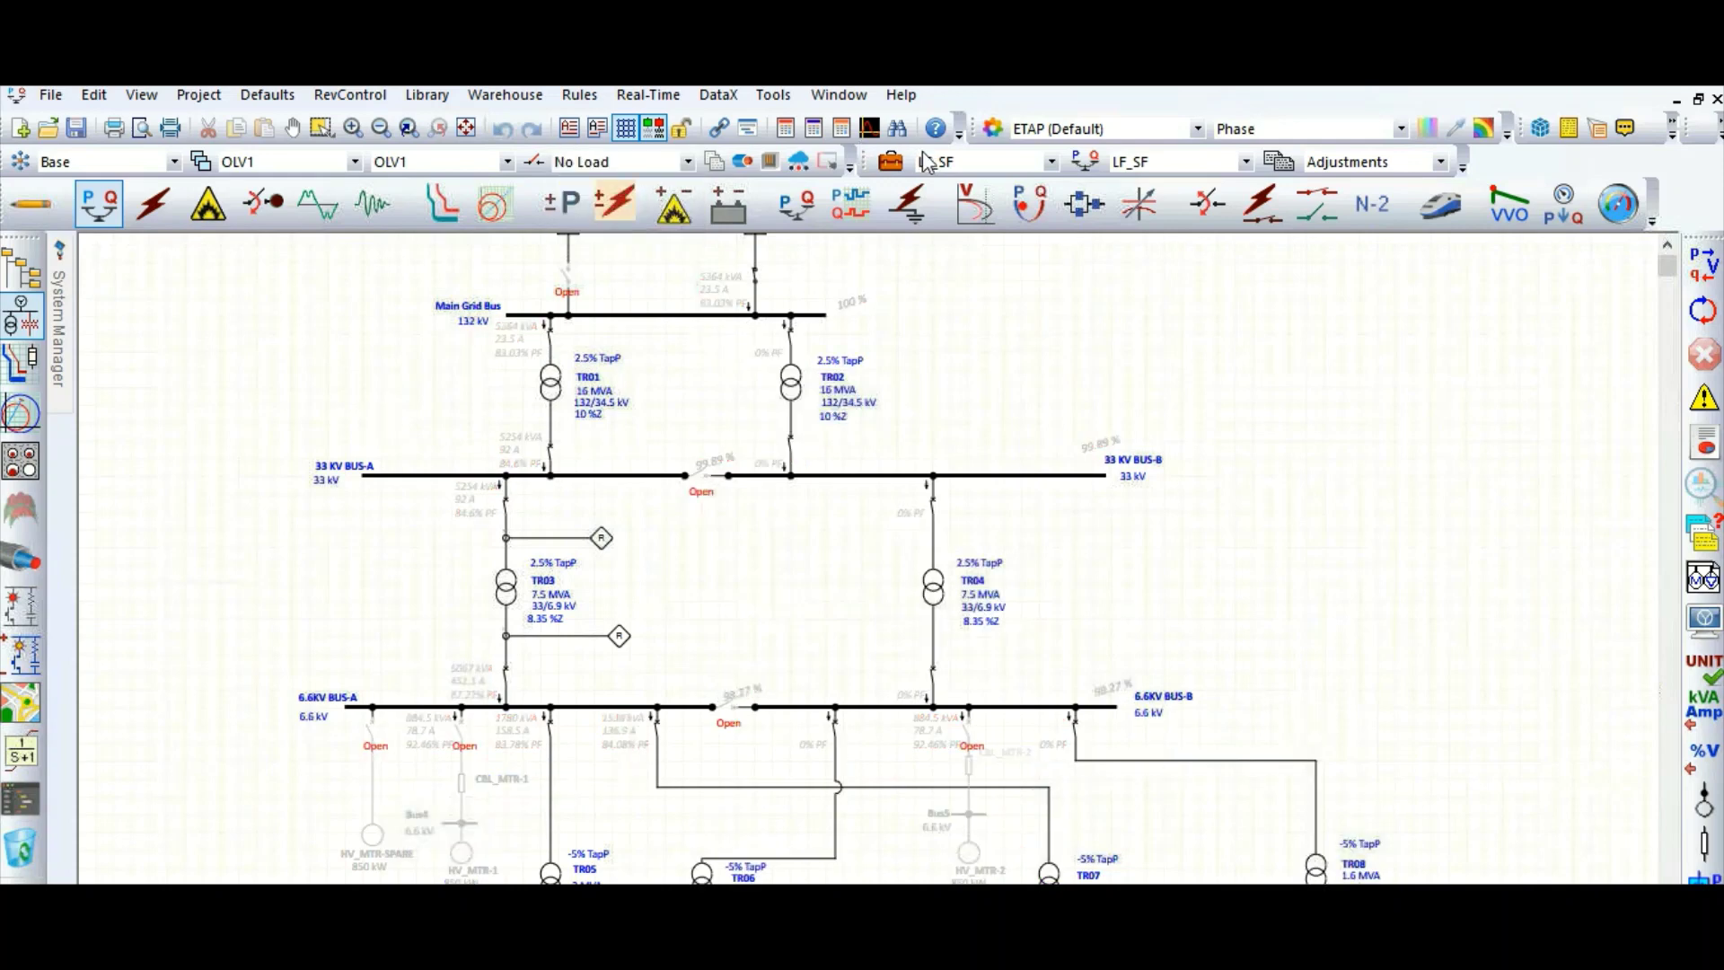
click(949, 163)
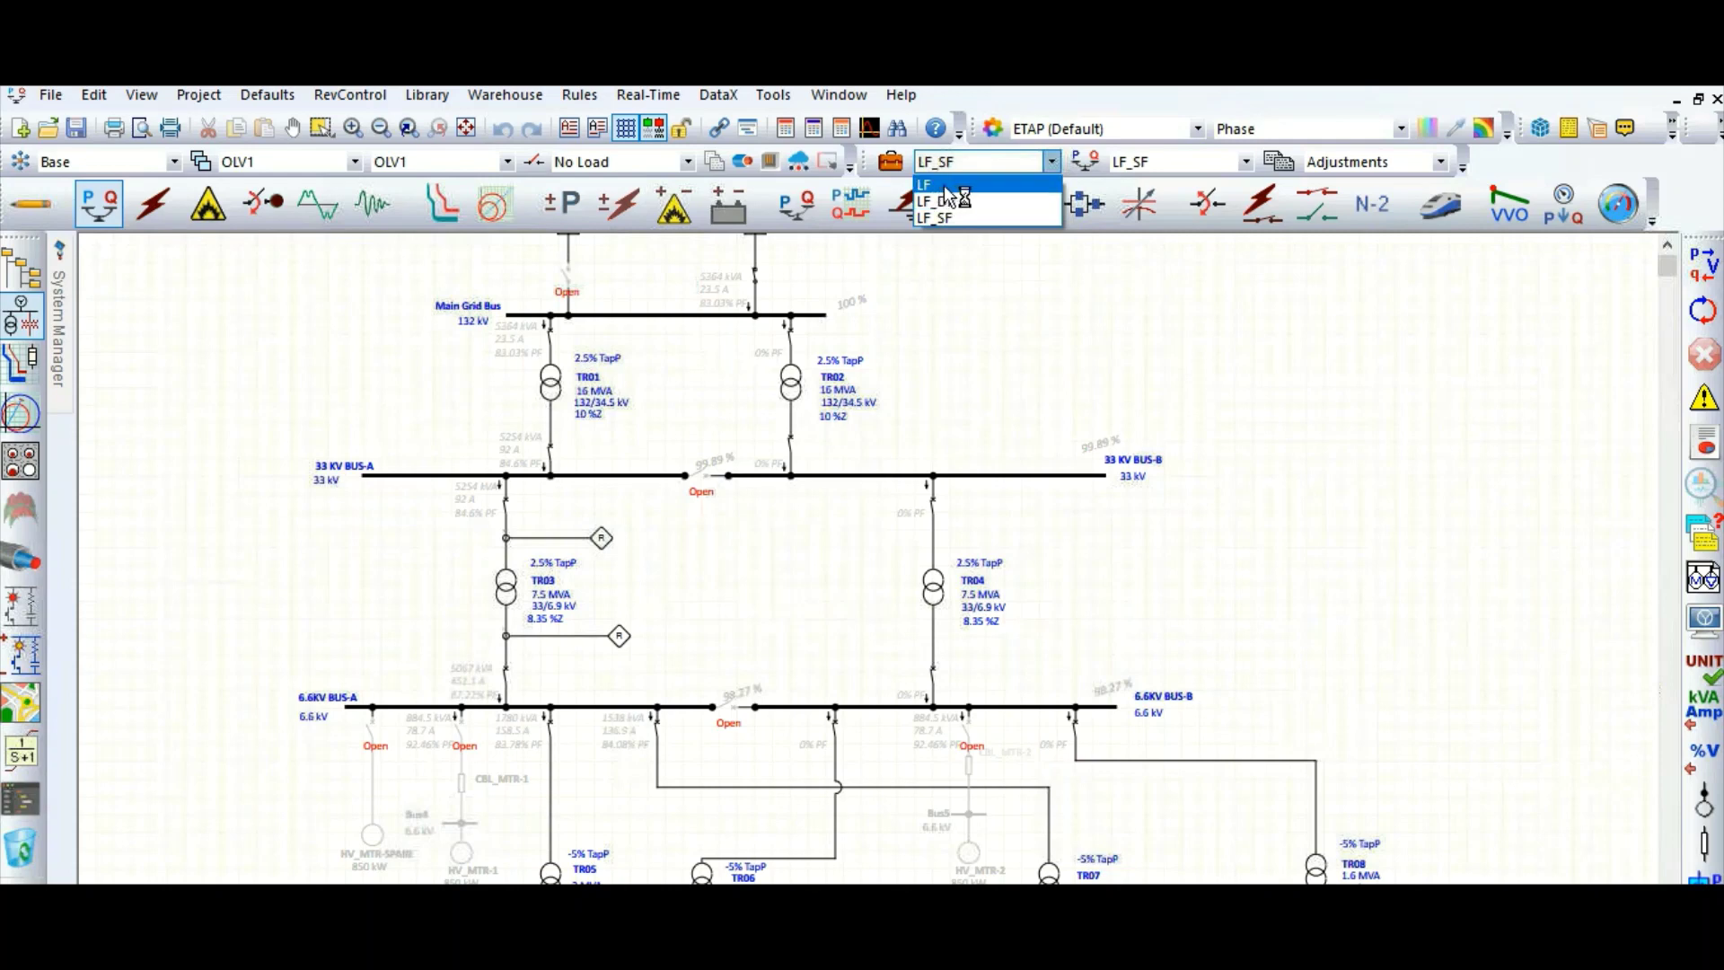
click(939, 186)
click(1138, 171)
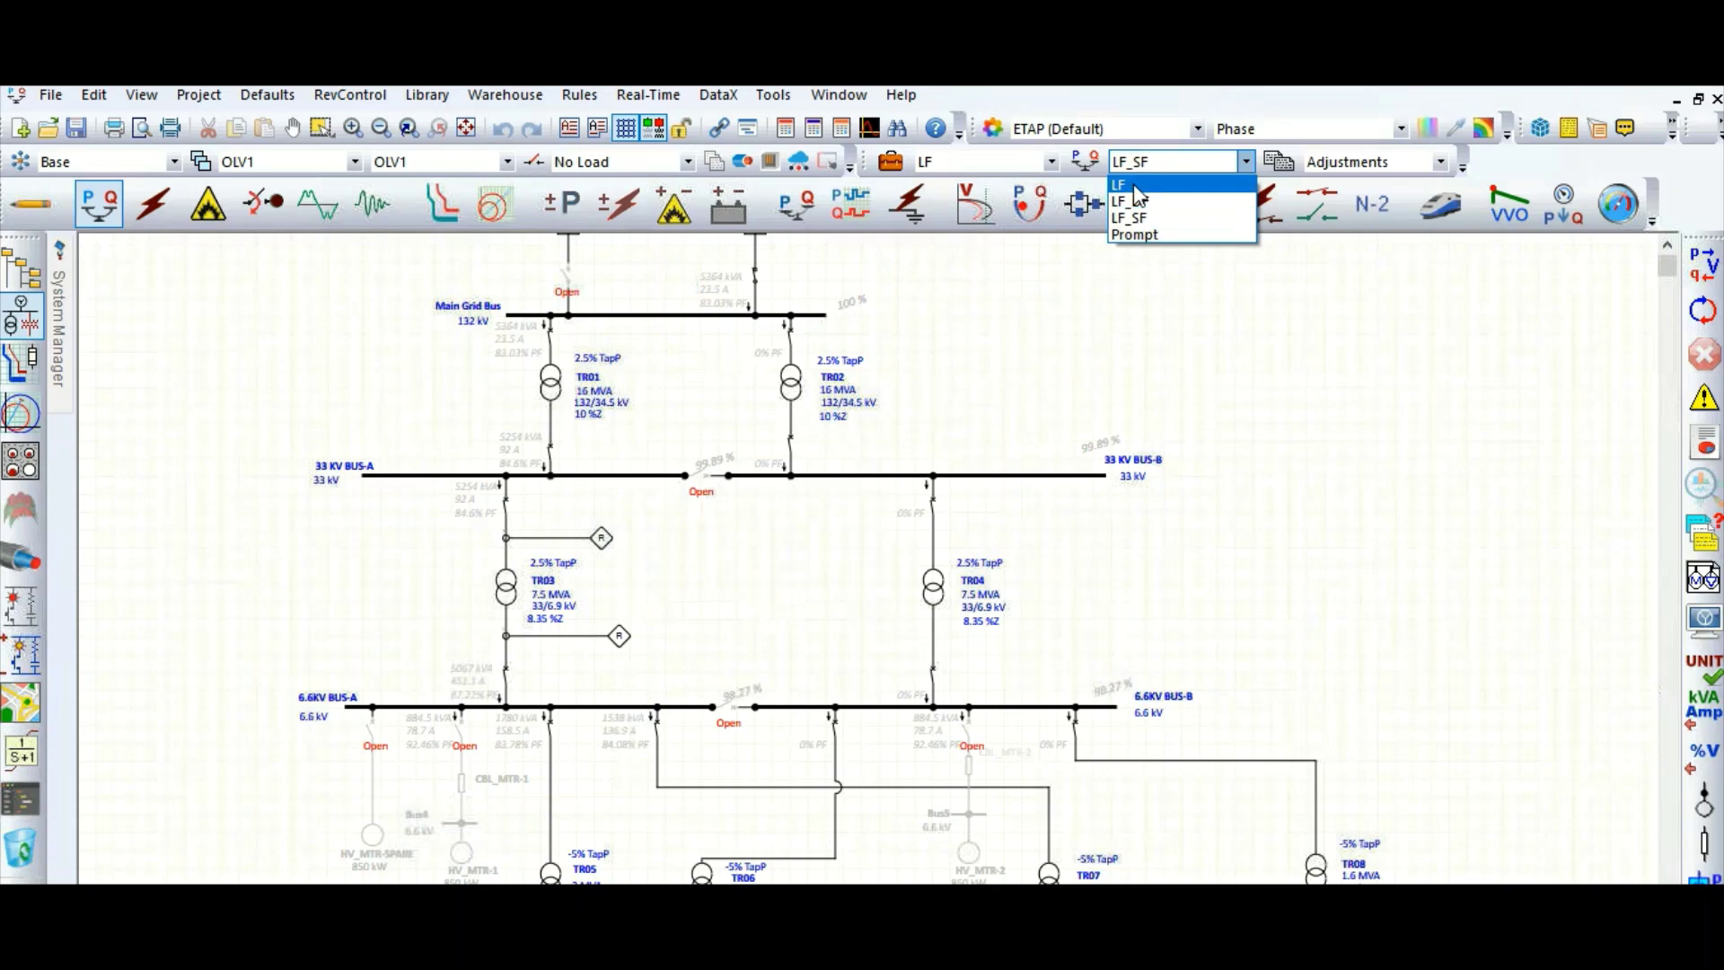
click(1136, 202)
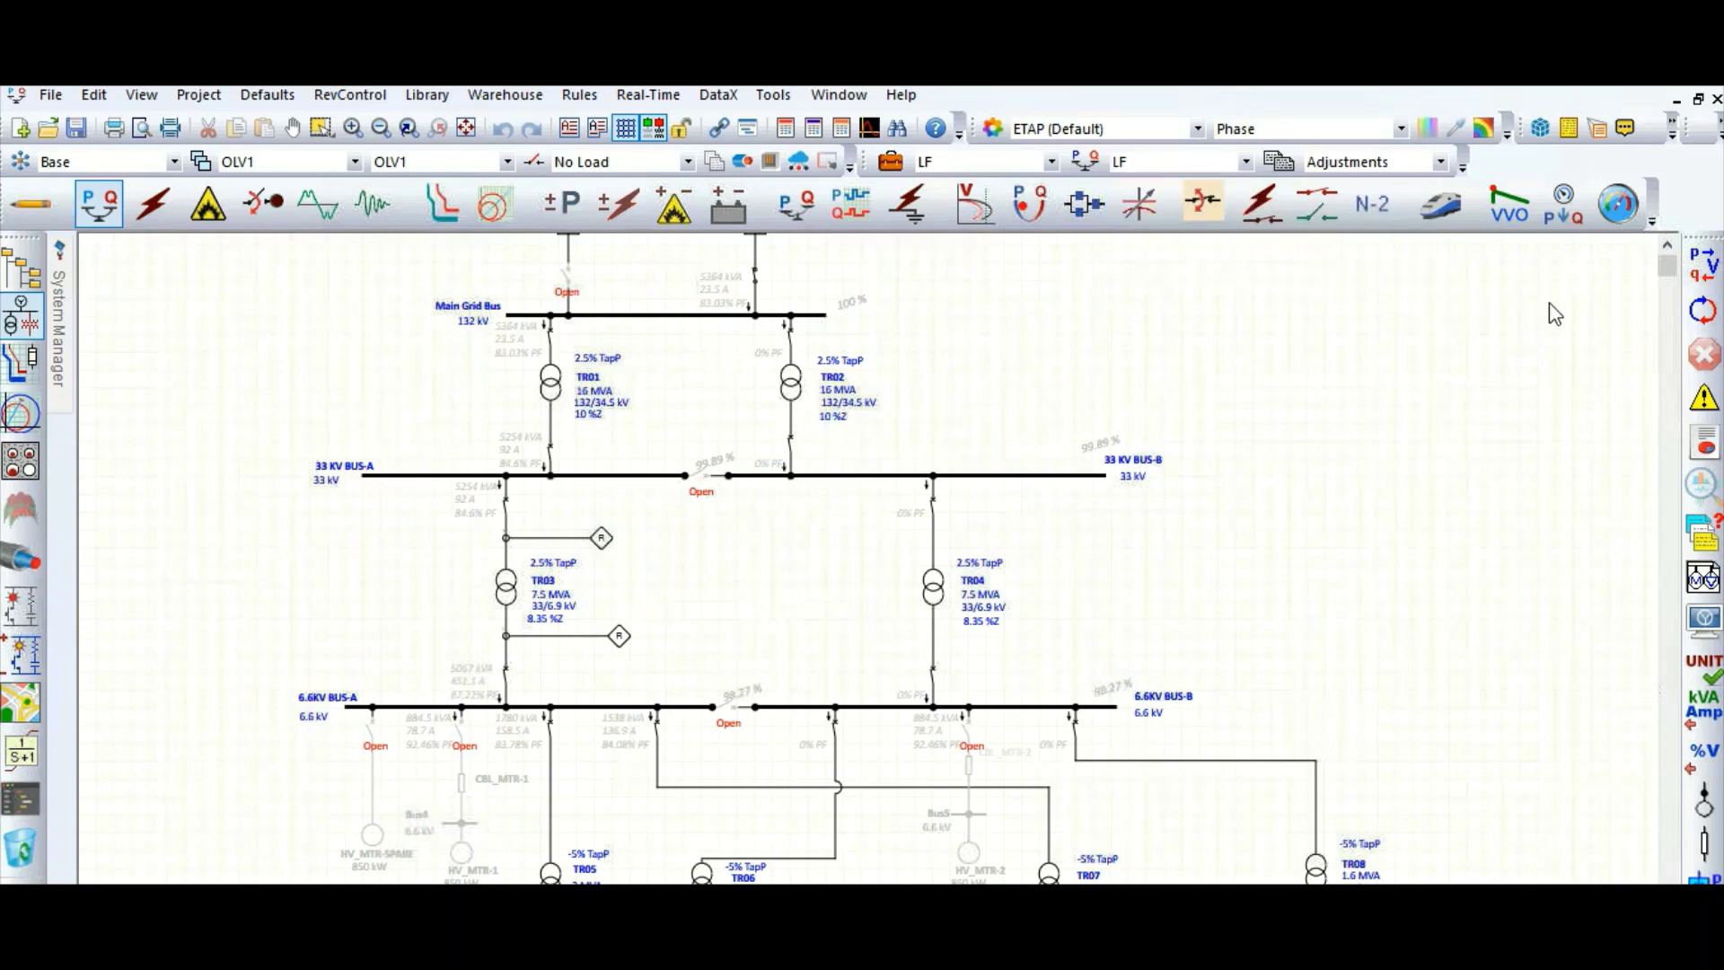
click(1705, 265)
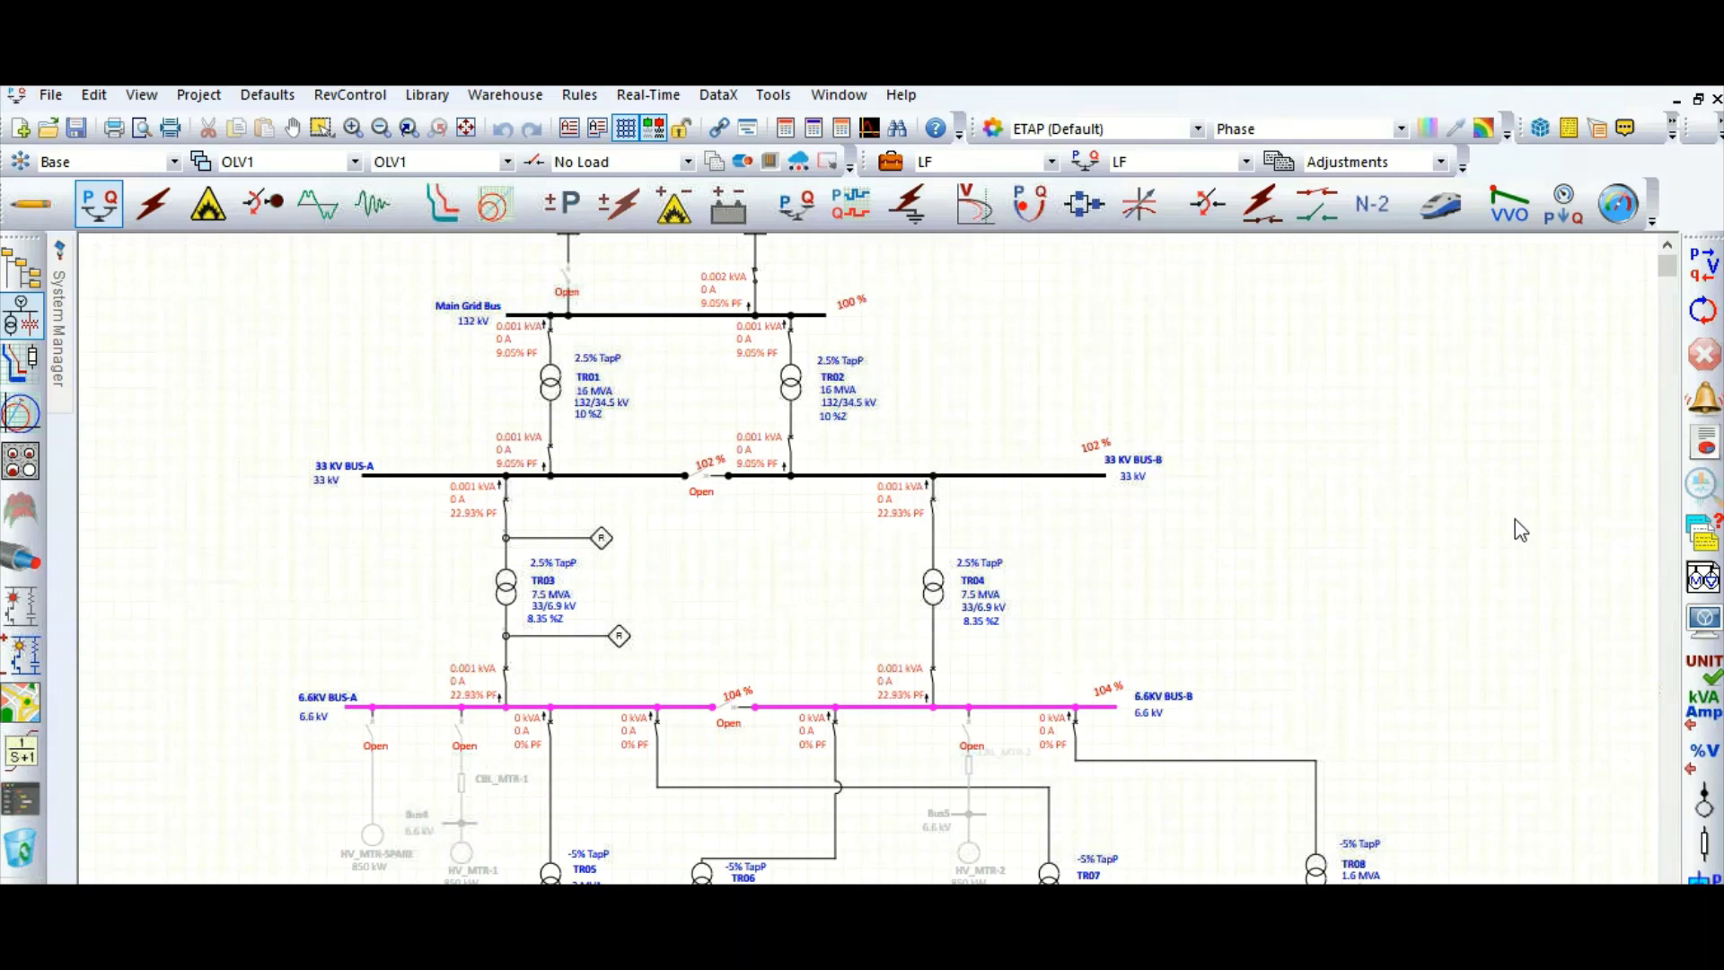
Step: Open the Load Flow Analyzer and display the general info of the LF, LF_DF and LF_SF reports
click(1703, 536)
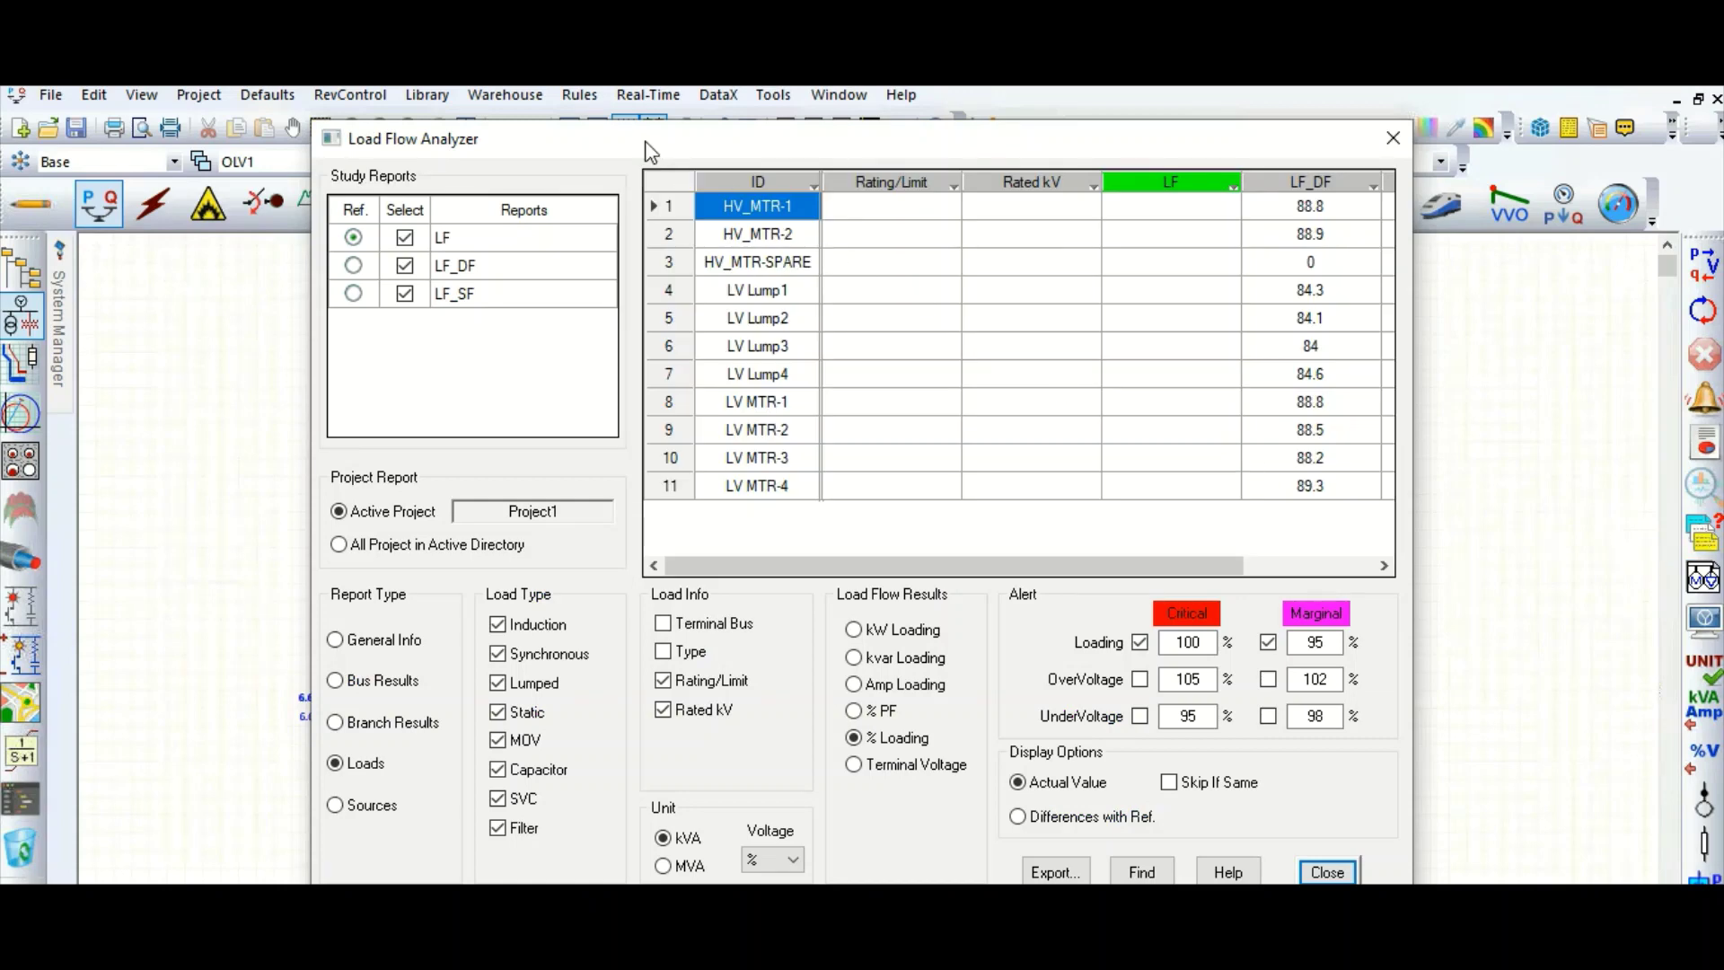
drag(644, 142, 462, 157)
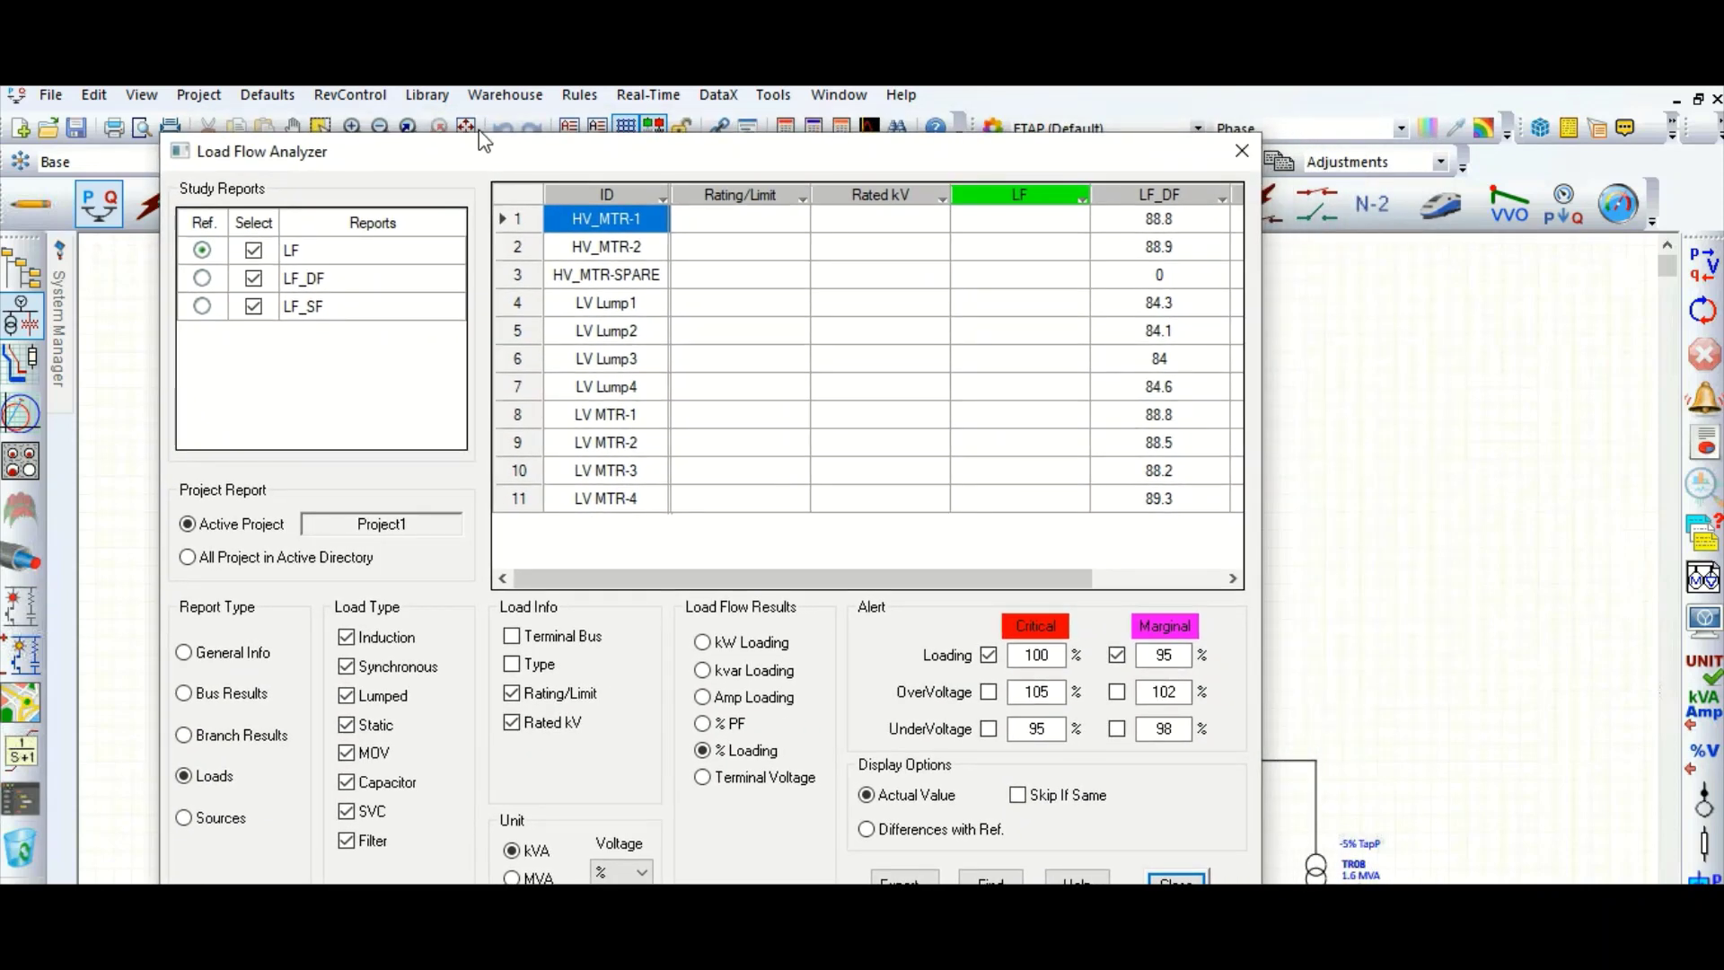
drag(479, 133, 477, 125)
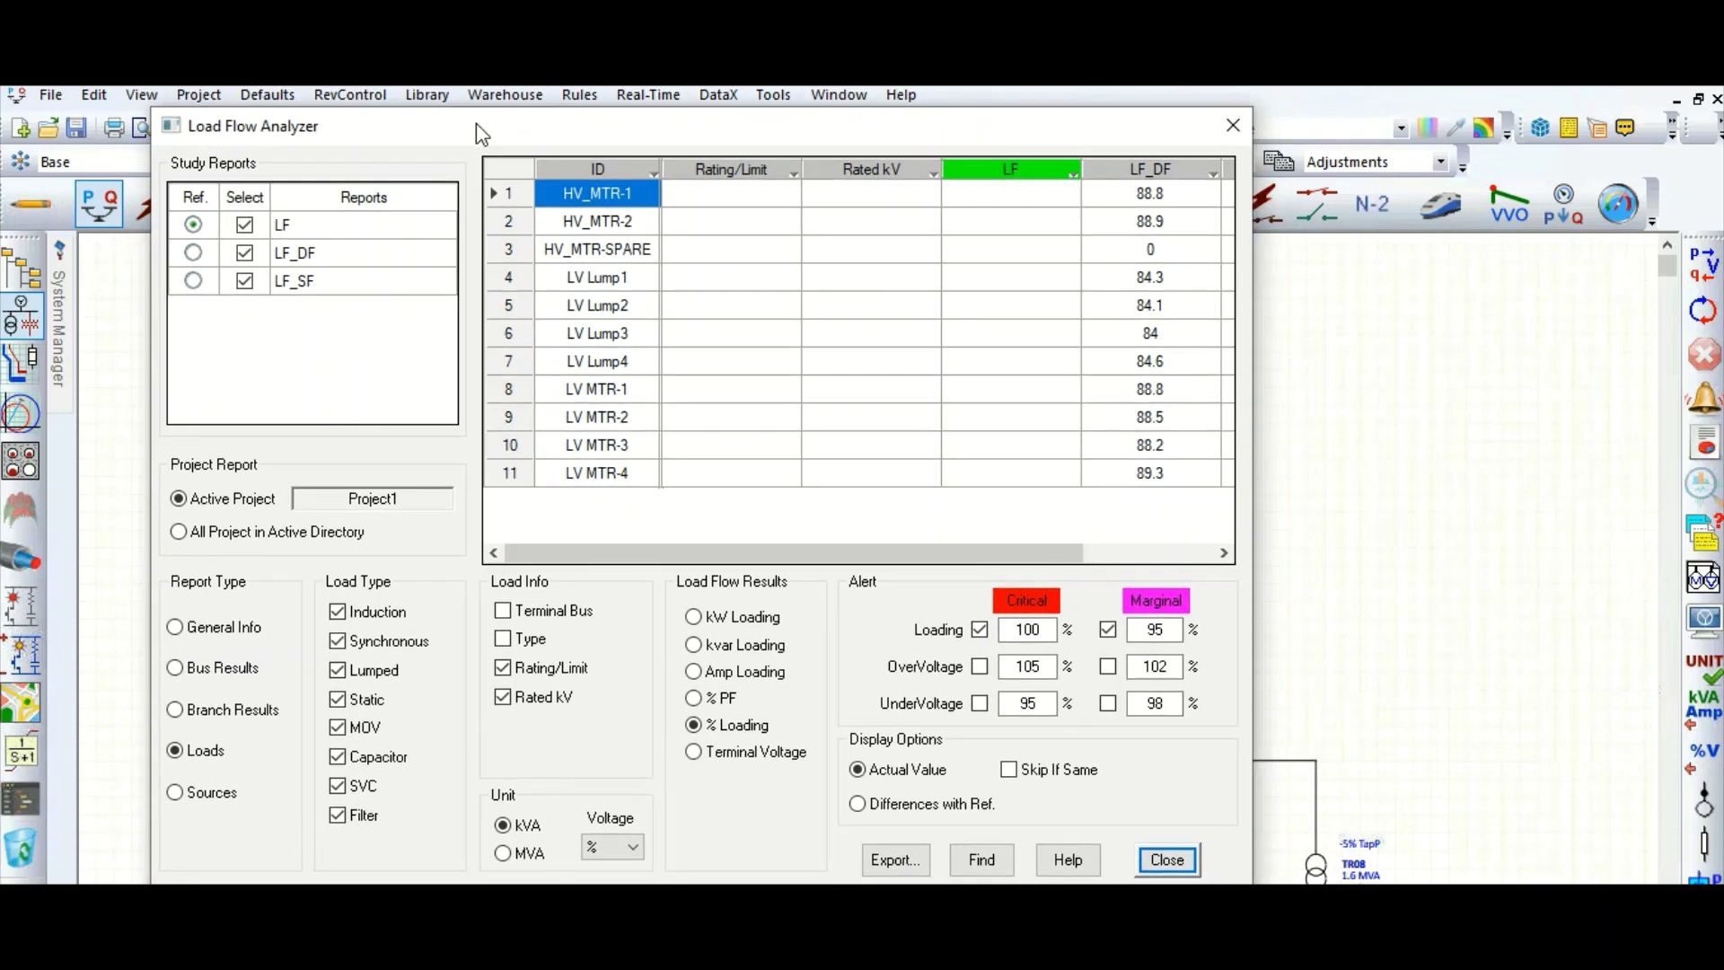
click(1067, 859)
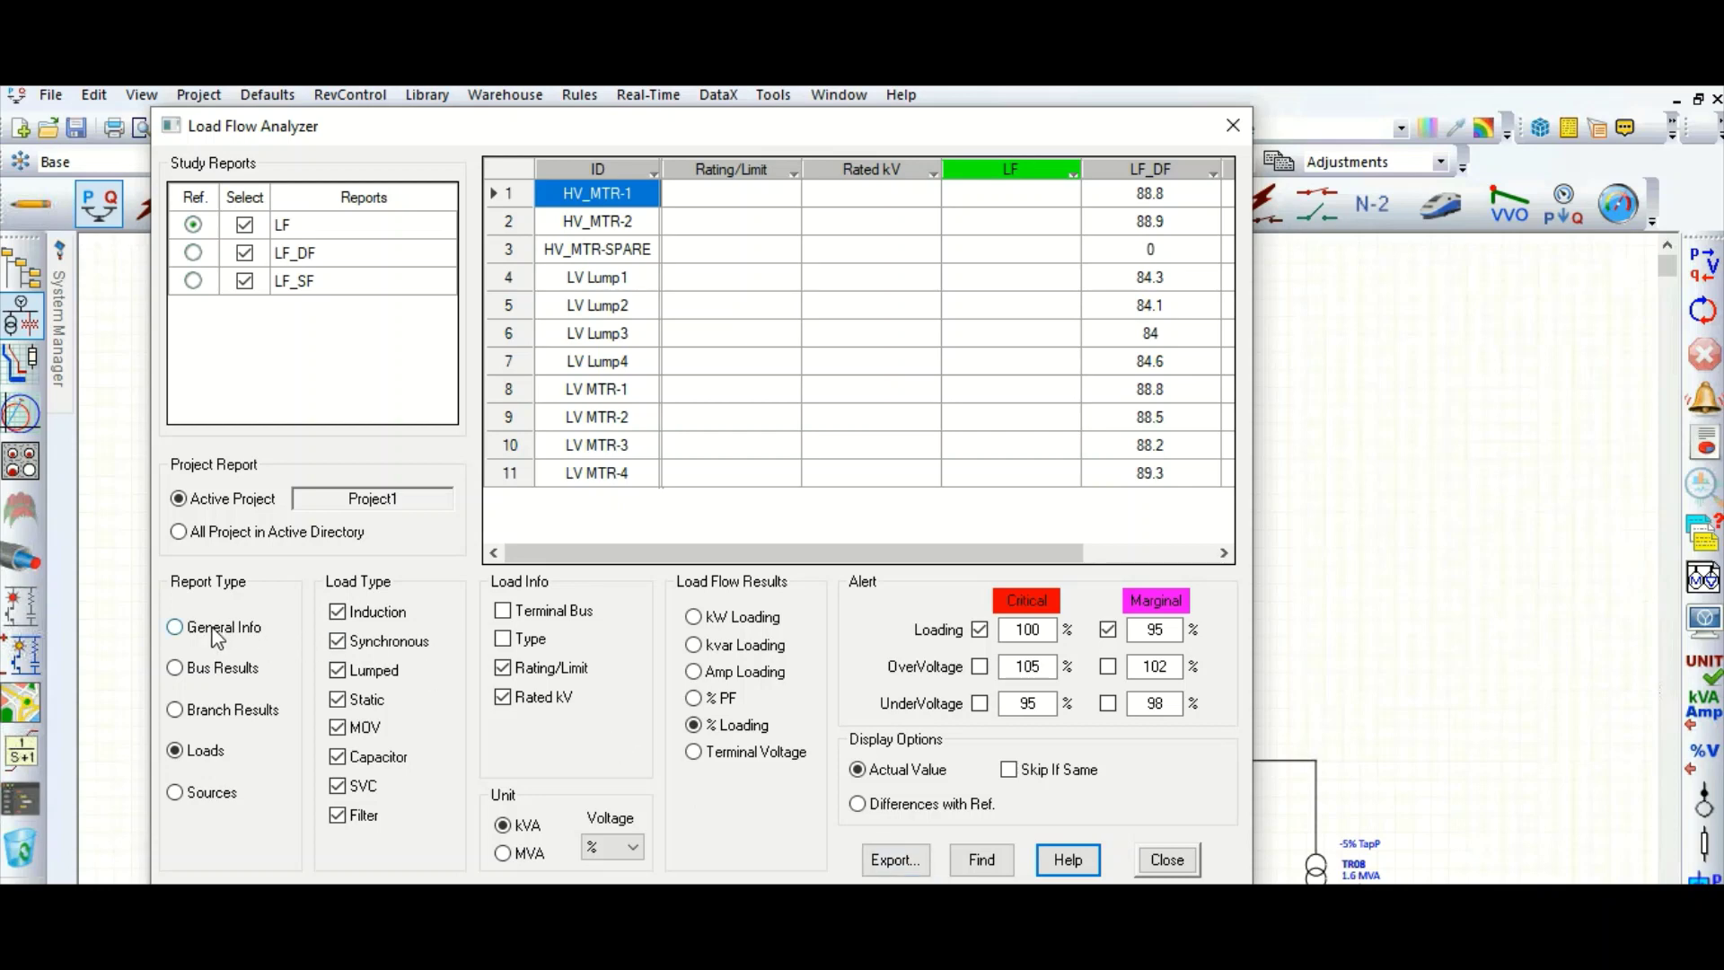
click(175, 627)
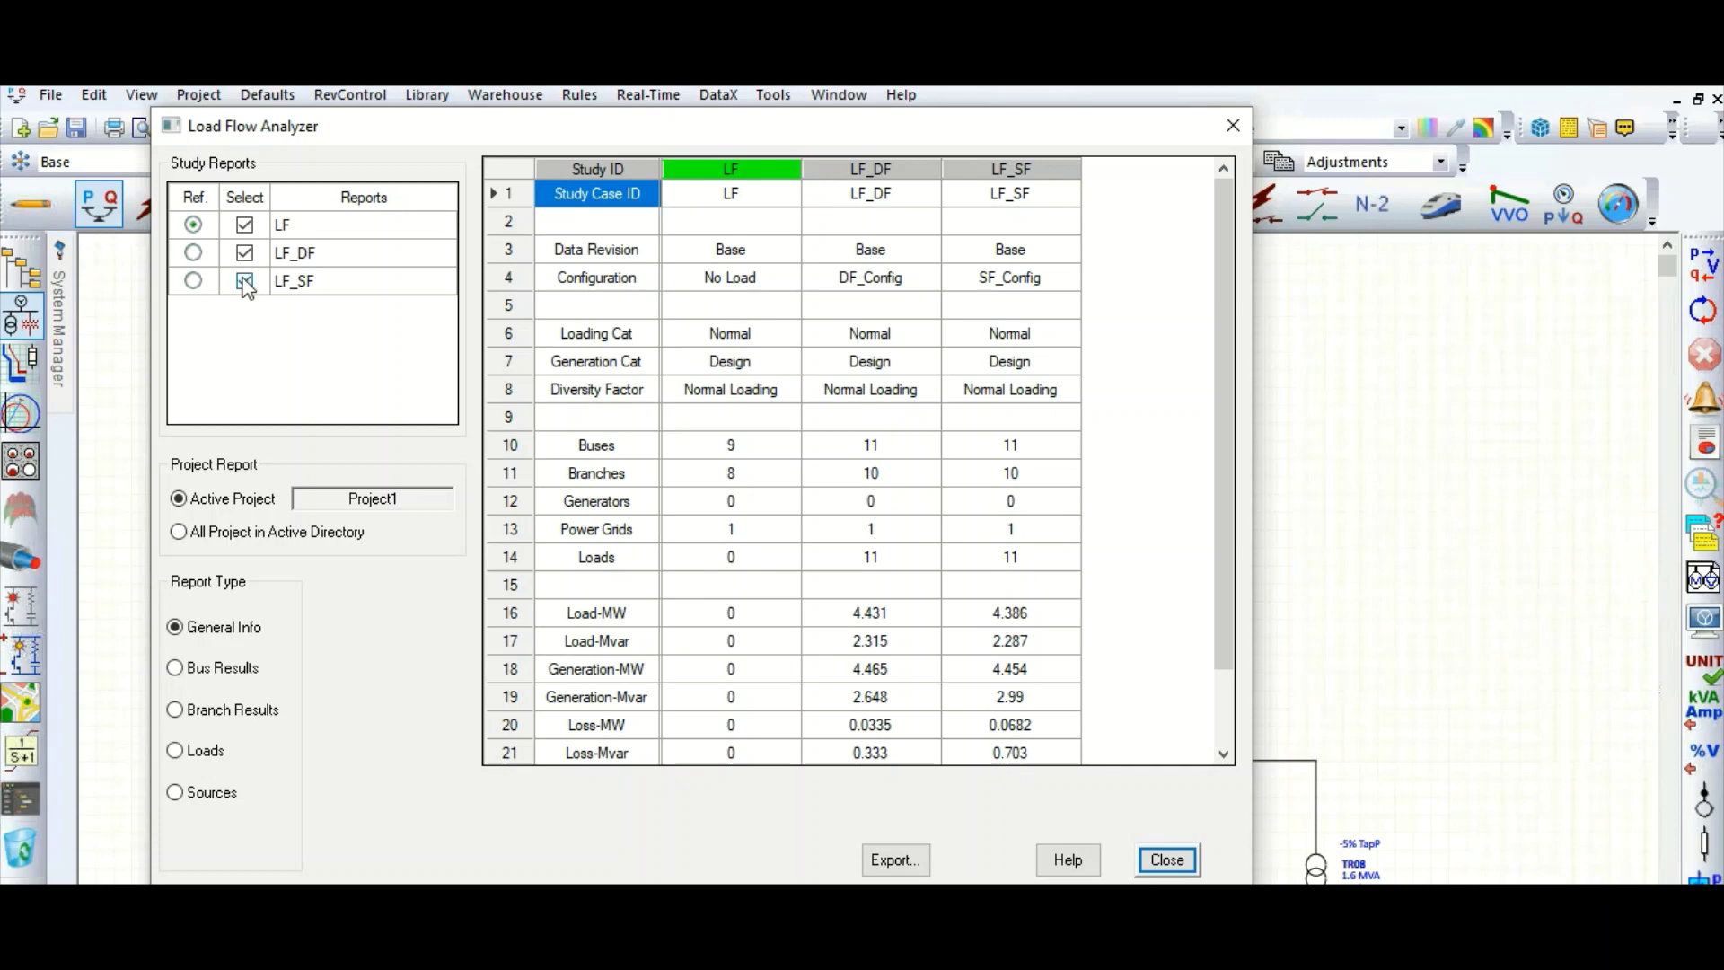
Step: Try LF_DF as the reference report with LF and LF_SF excluded, and restore all three reports with LF as reference
click(194, 253)
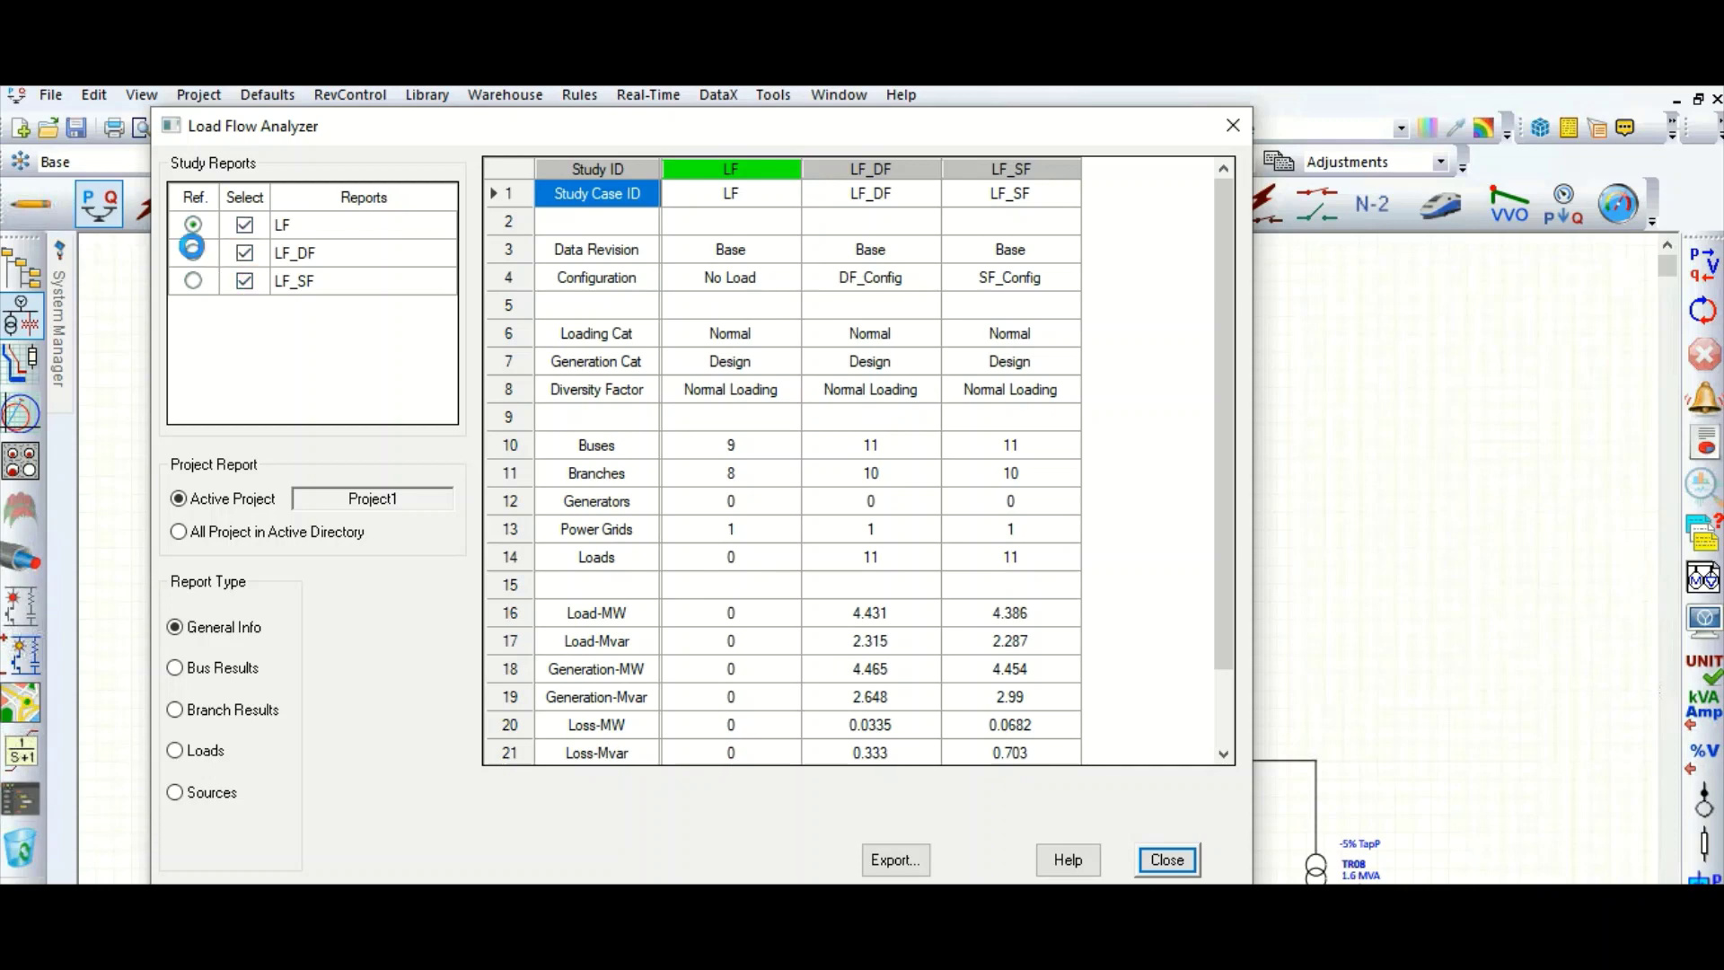
click(240, 223)
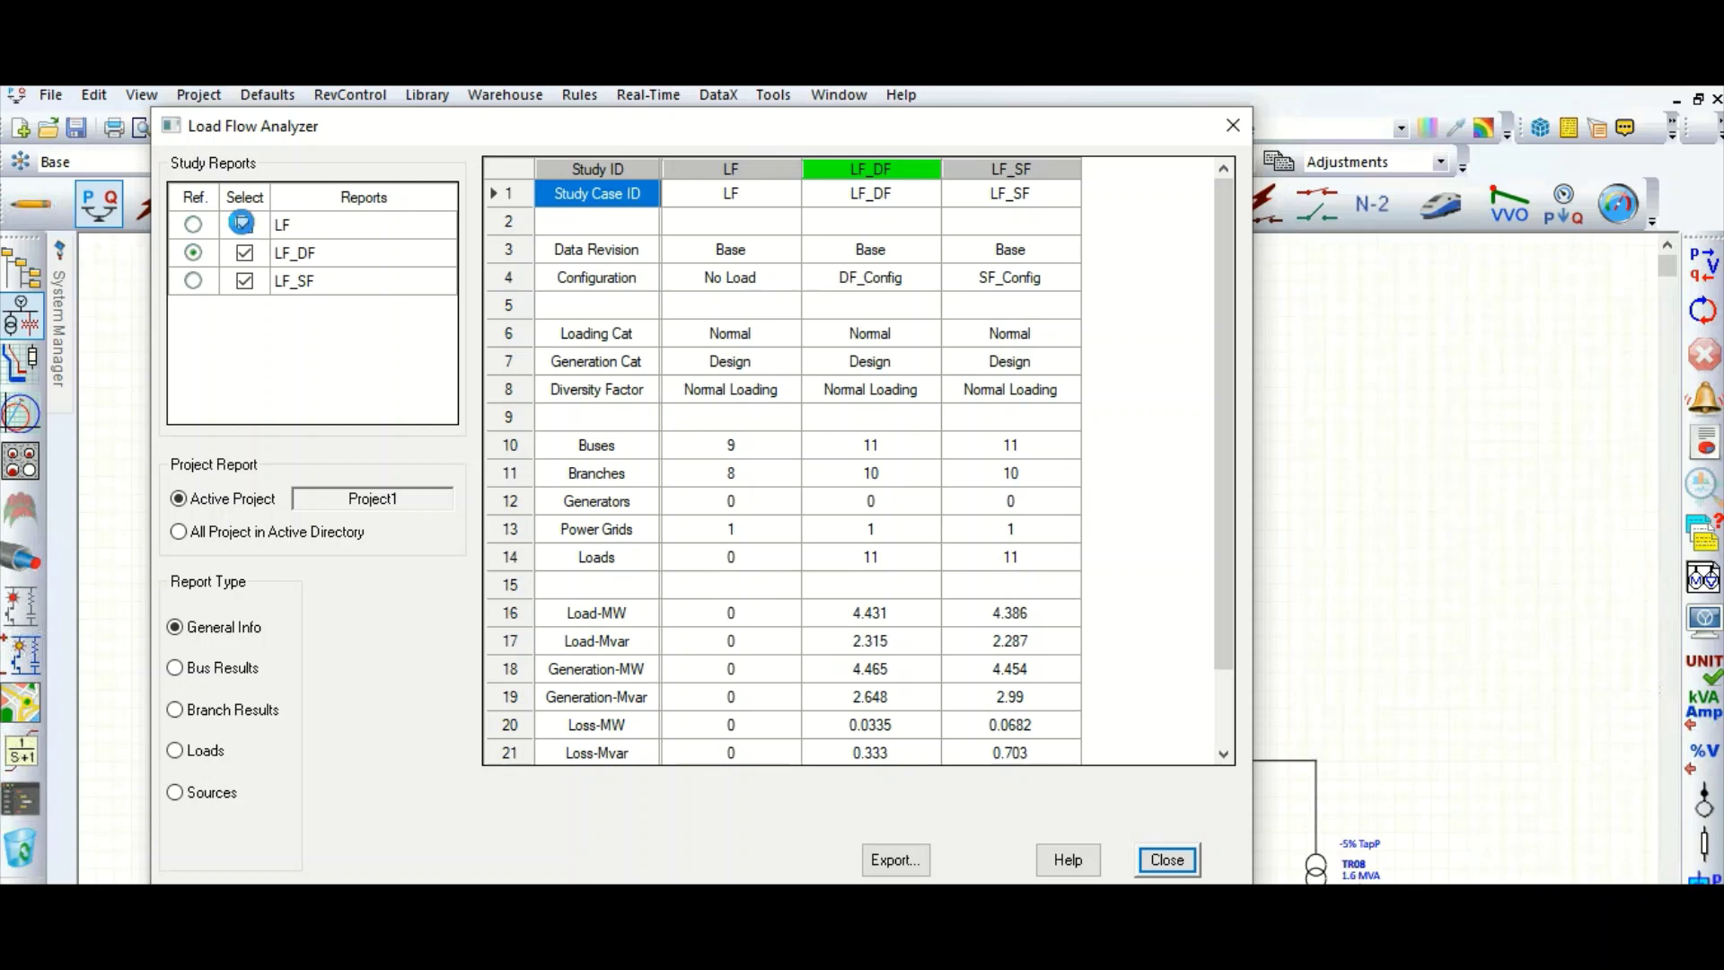
click(246, 282)
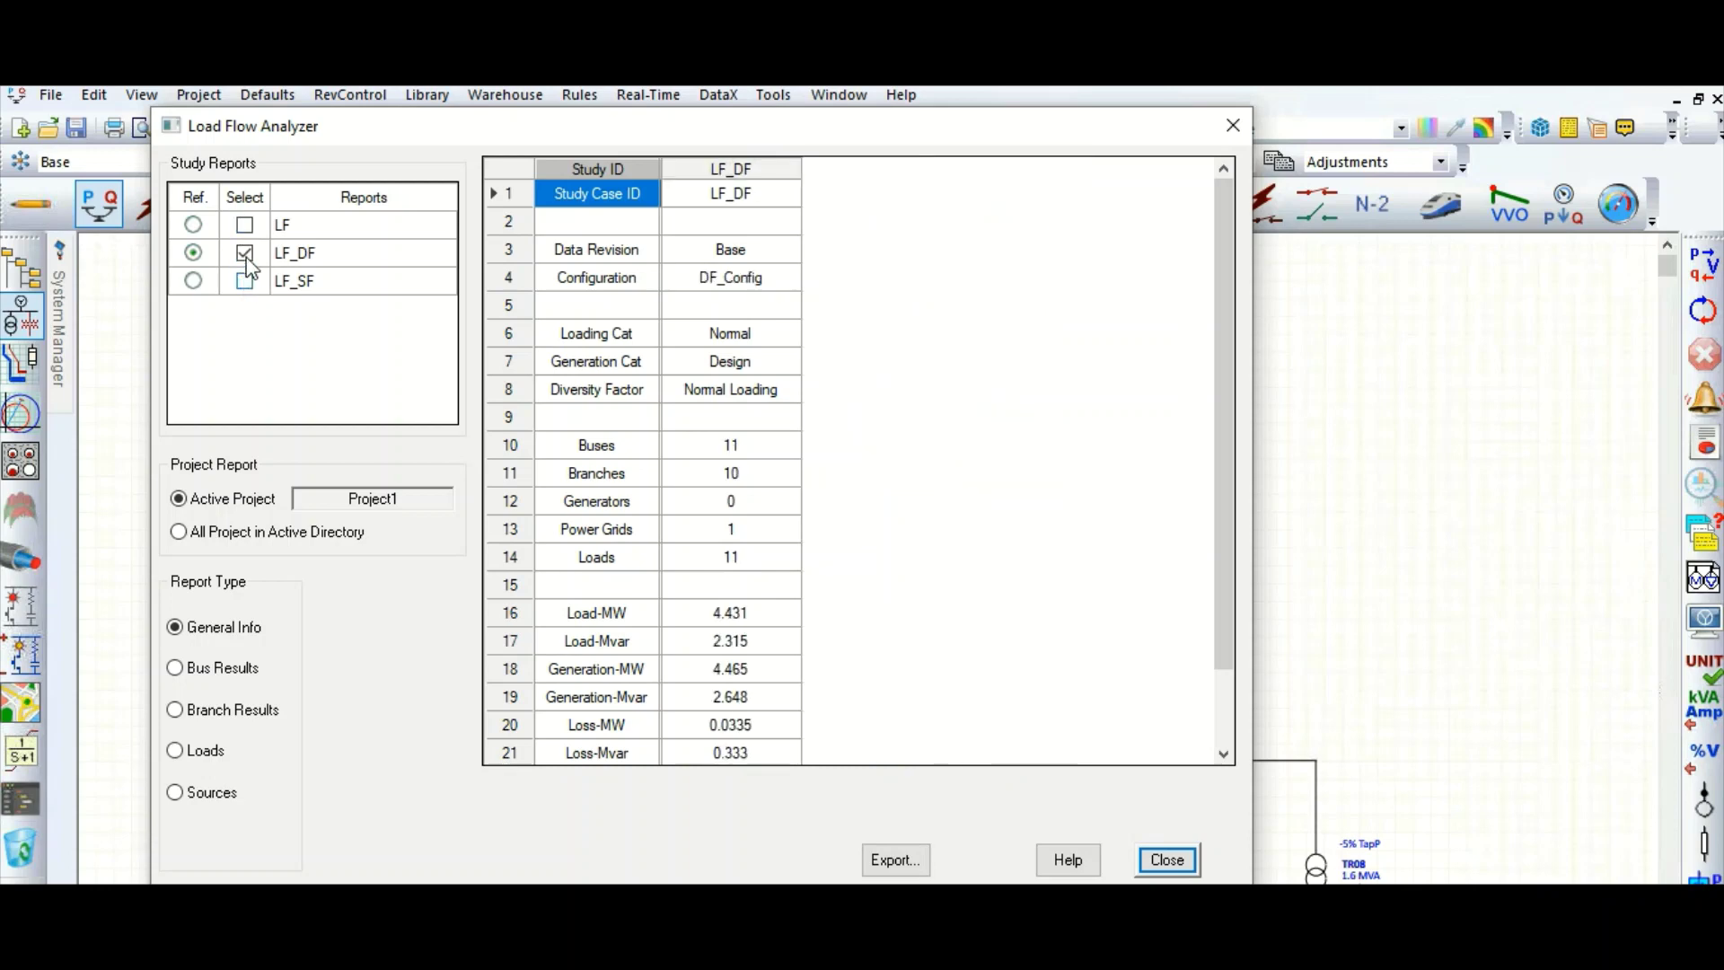
click(245, 282)
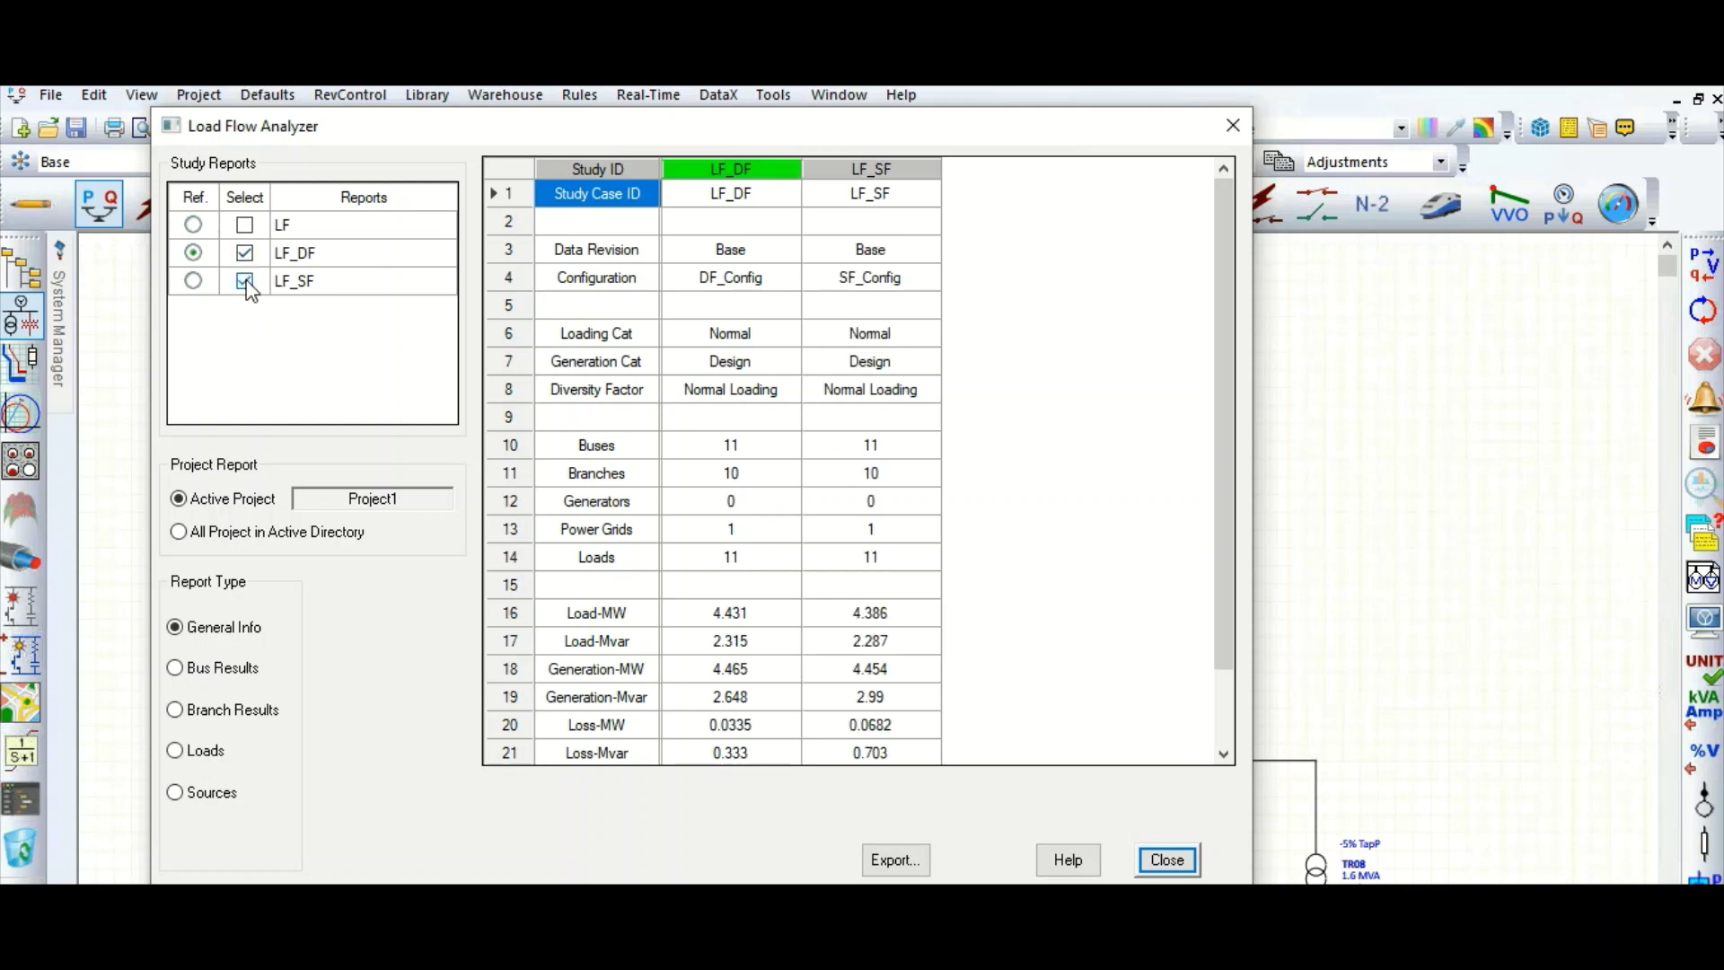
click(244, 224)
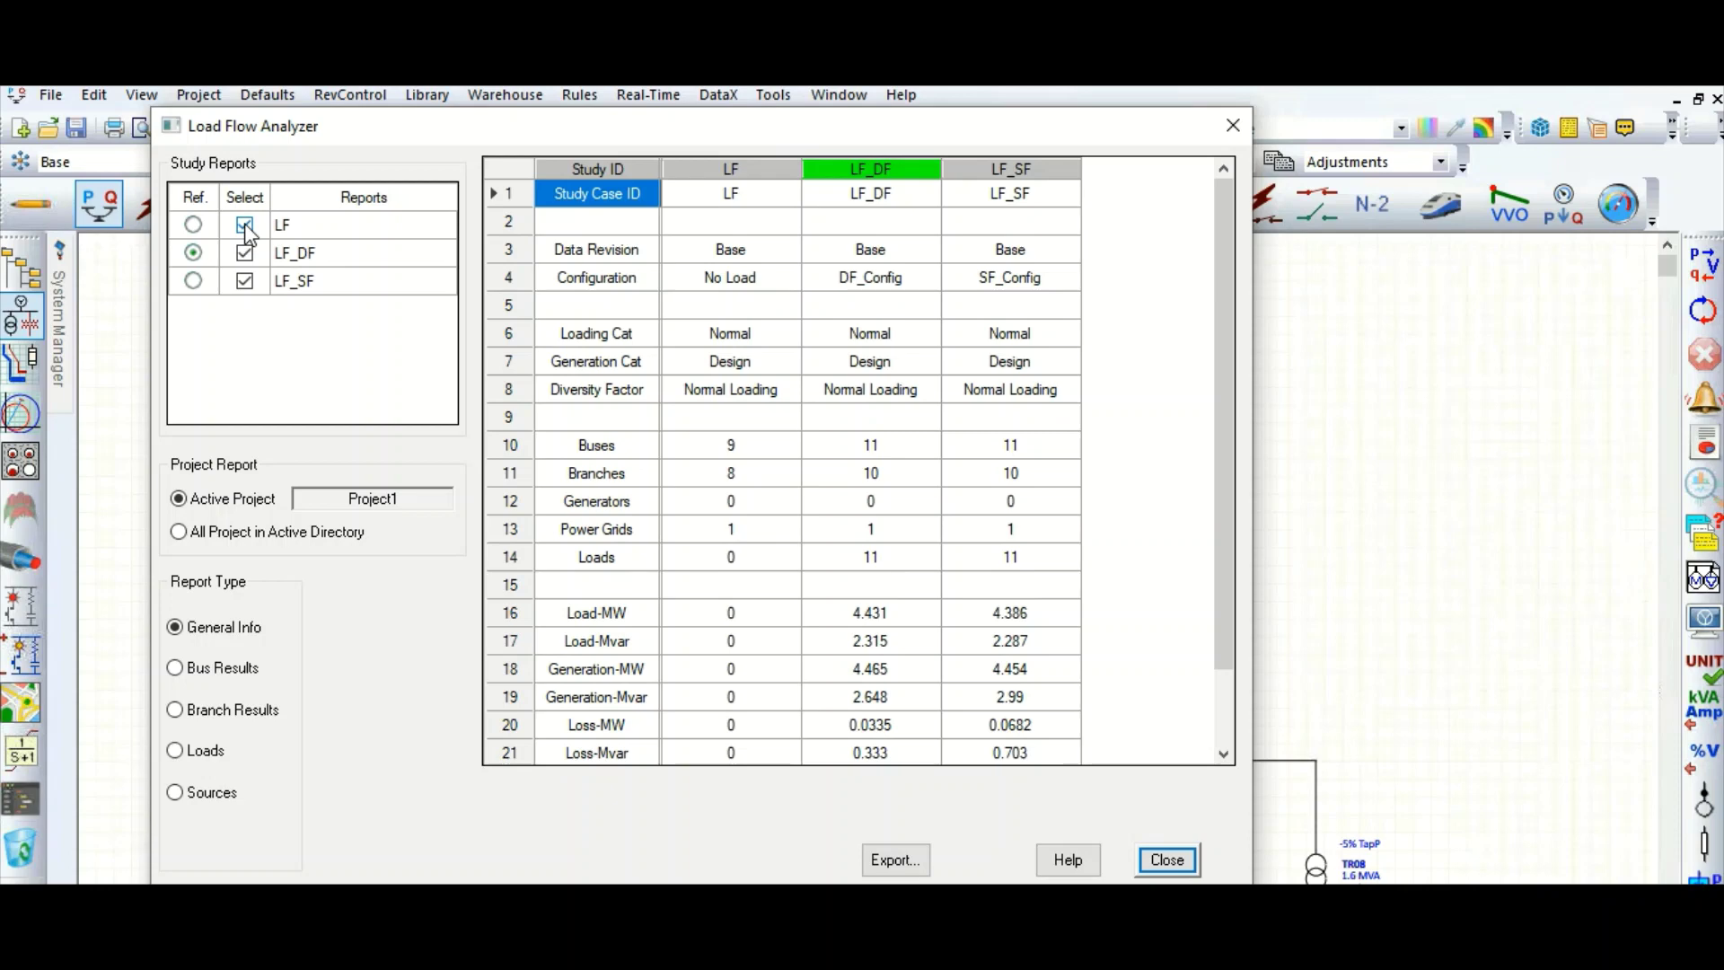
click(193, 225)
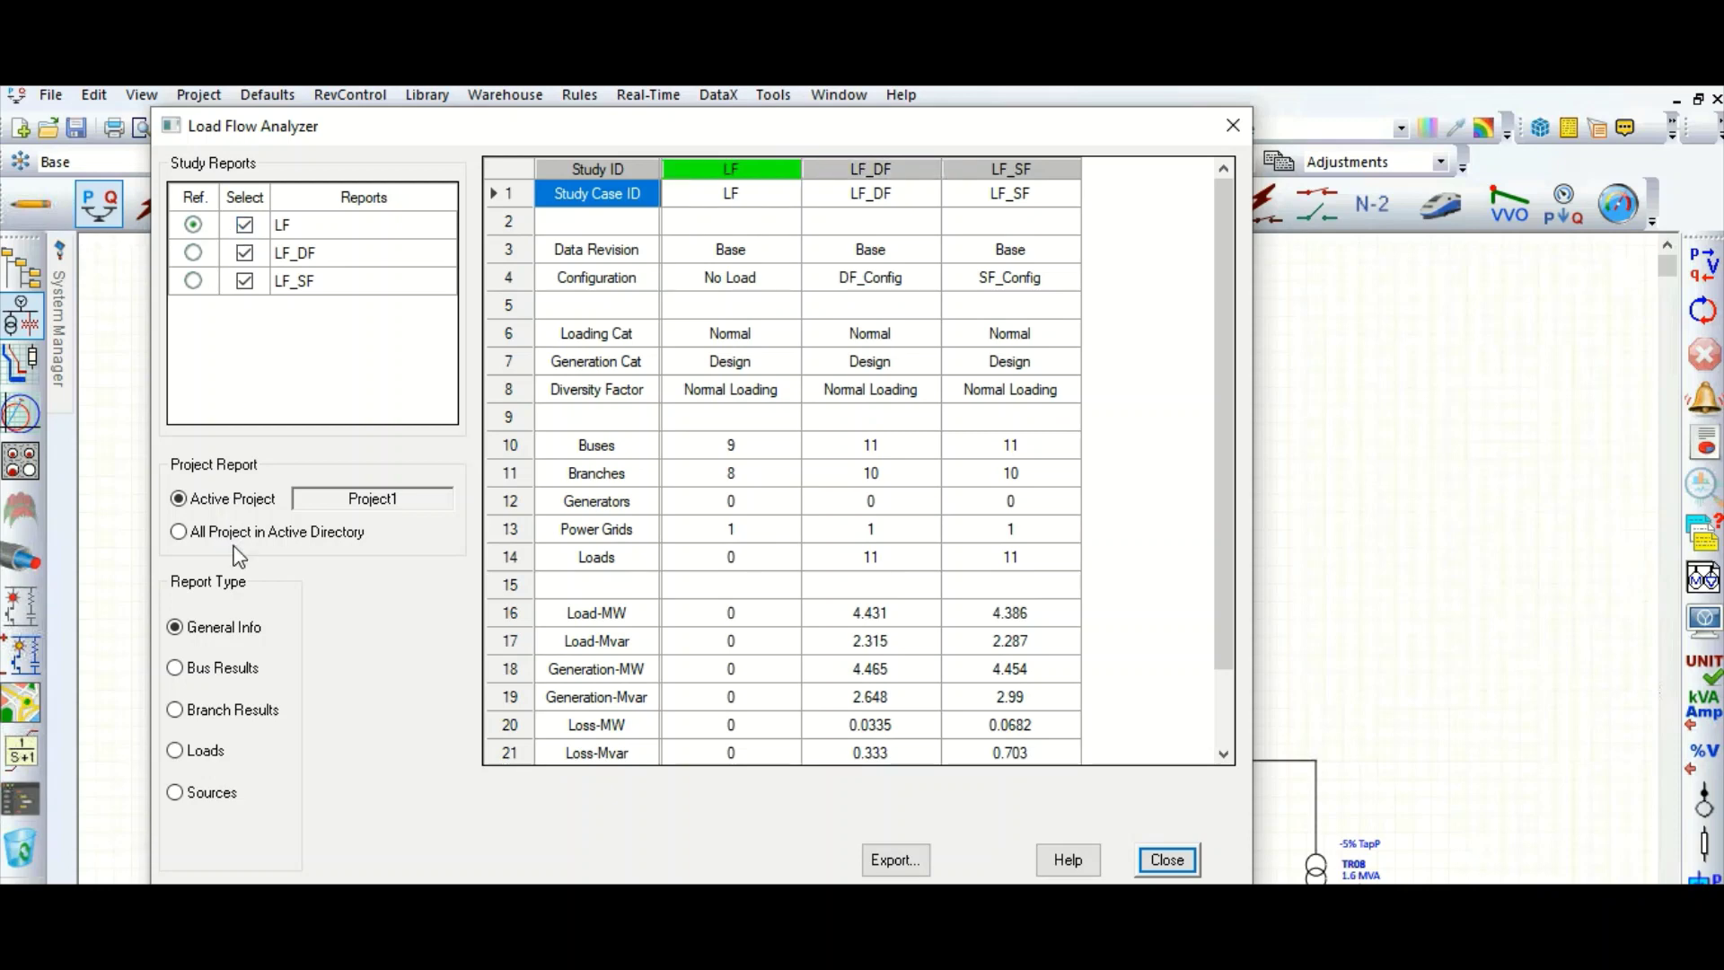
Step: Display the bus results and try out the MCC & SWGR bus filter and the Amp Rating column
click(176, 669)
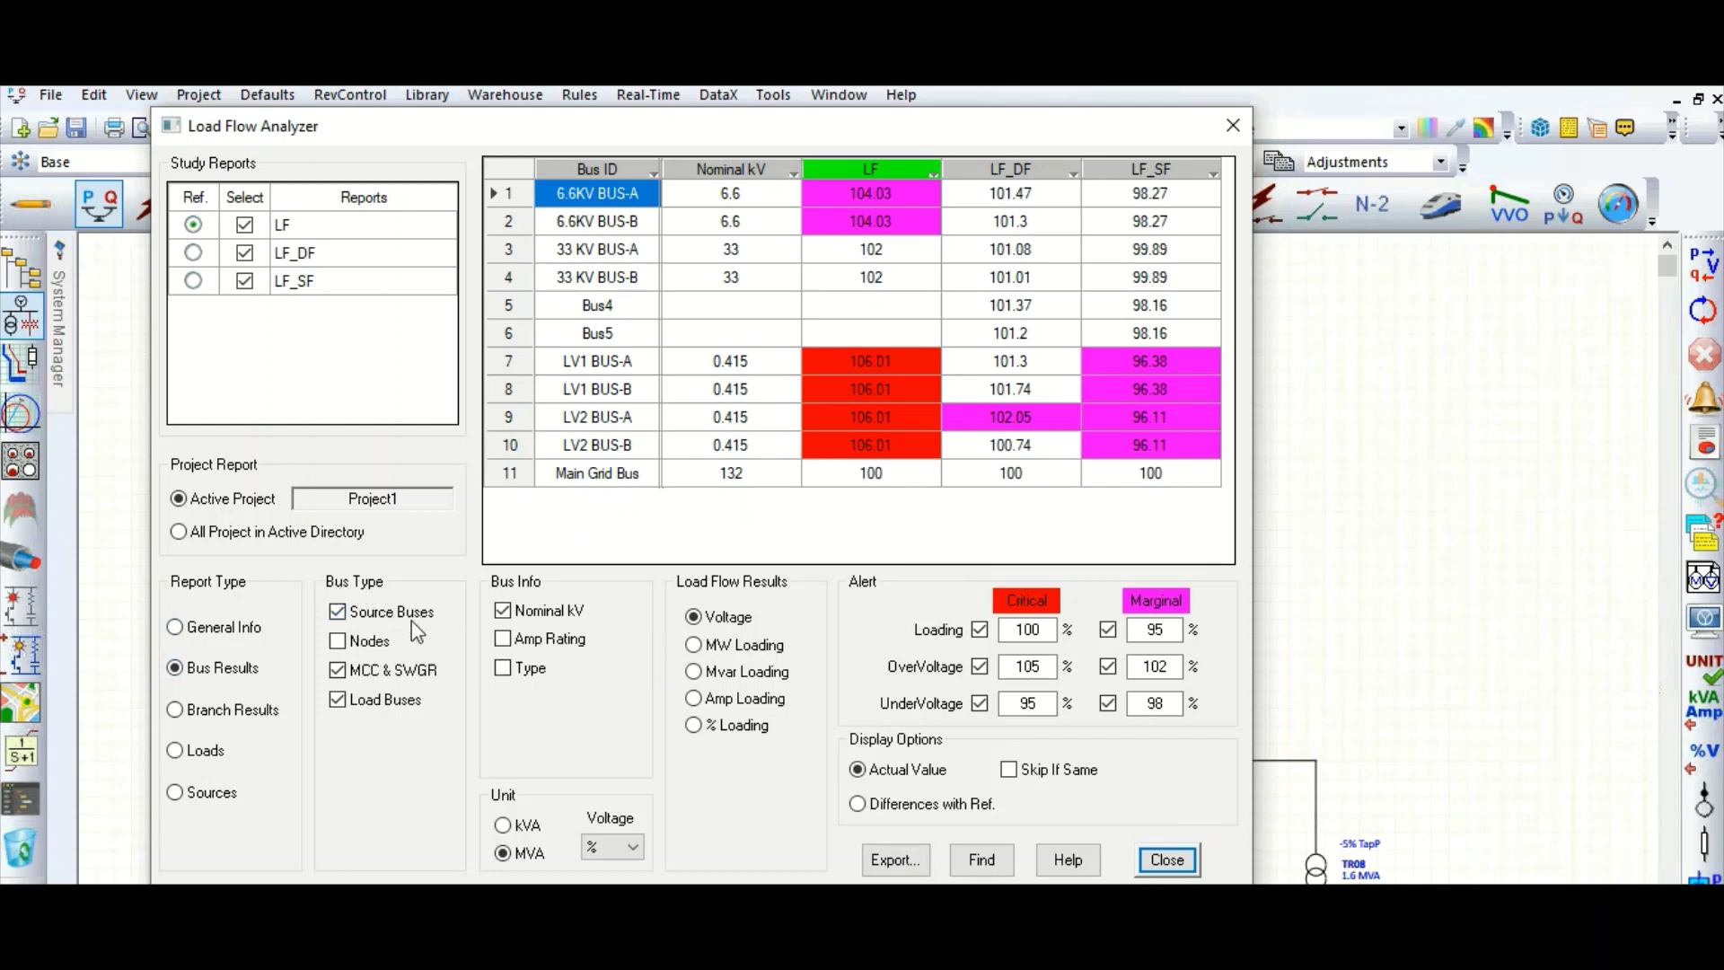
click(338, 670)
click(338, 670)
click(503, 639)
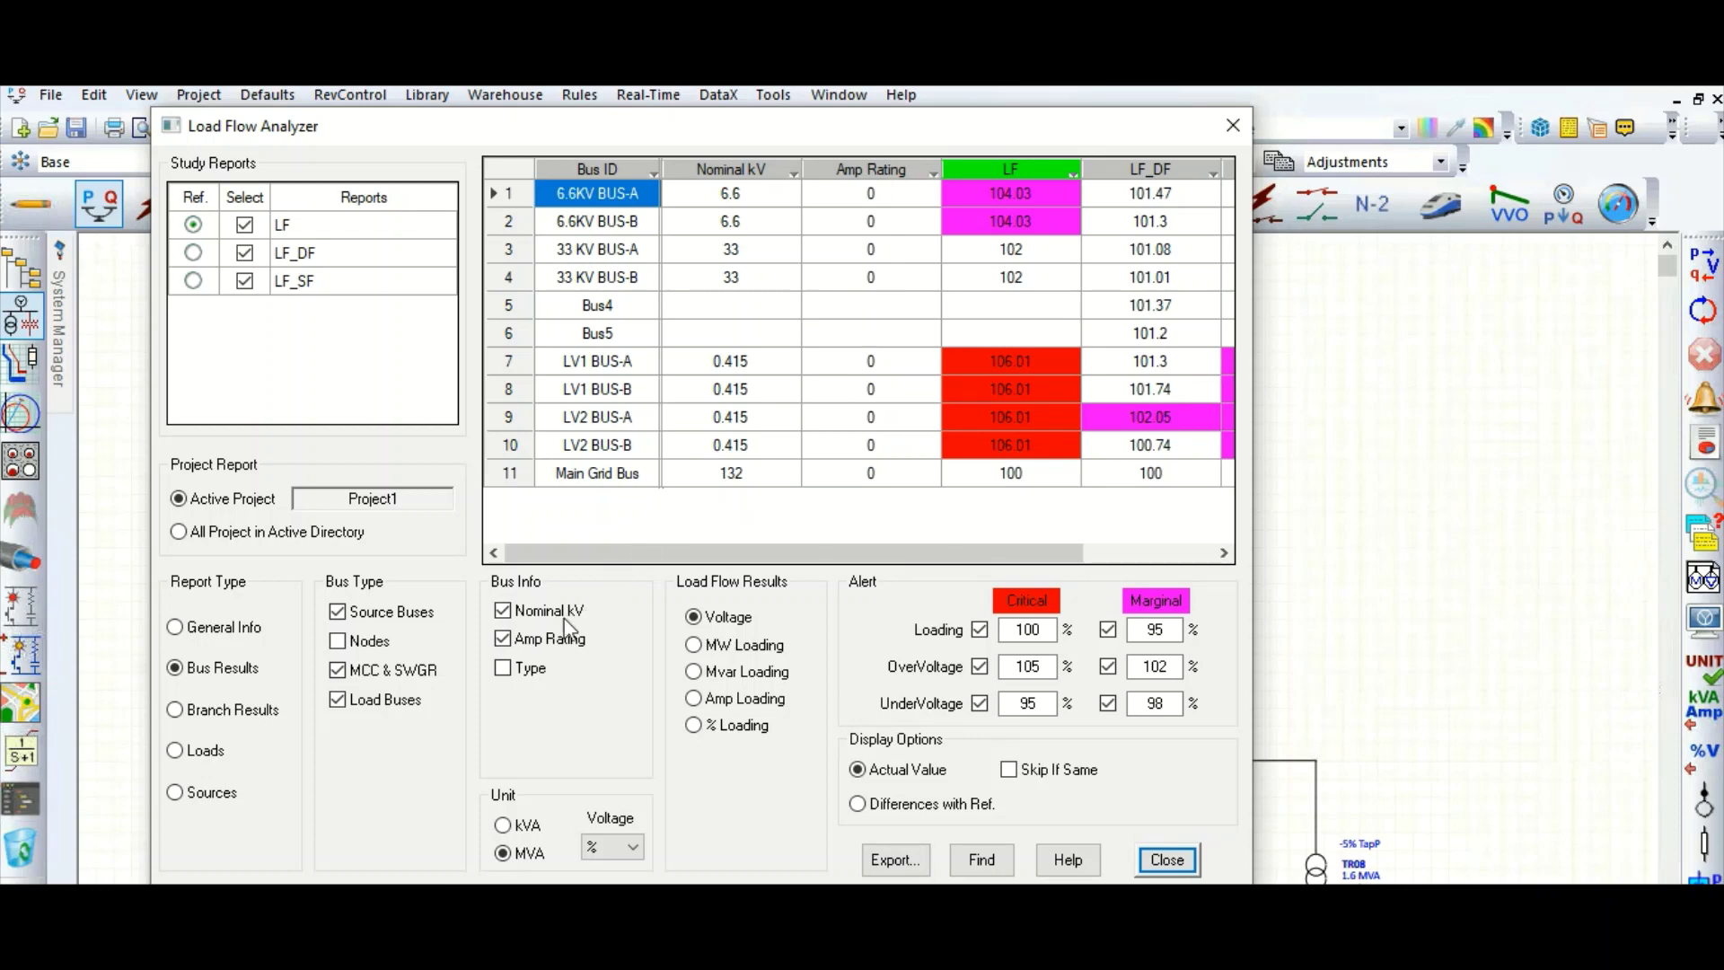
click(503, 638)
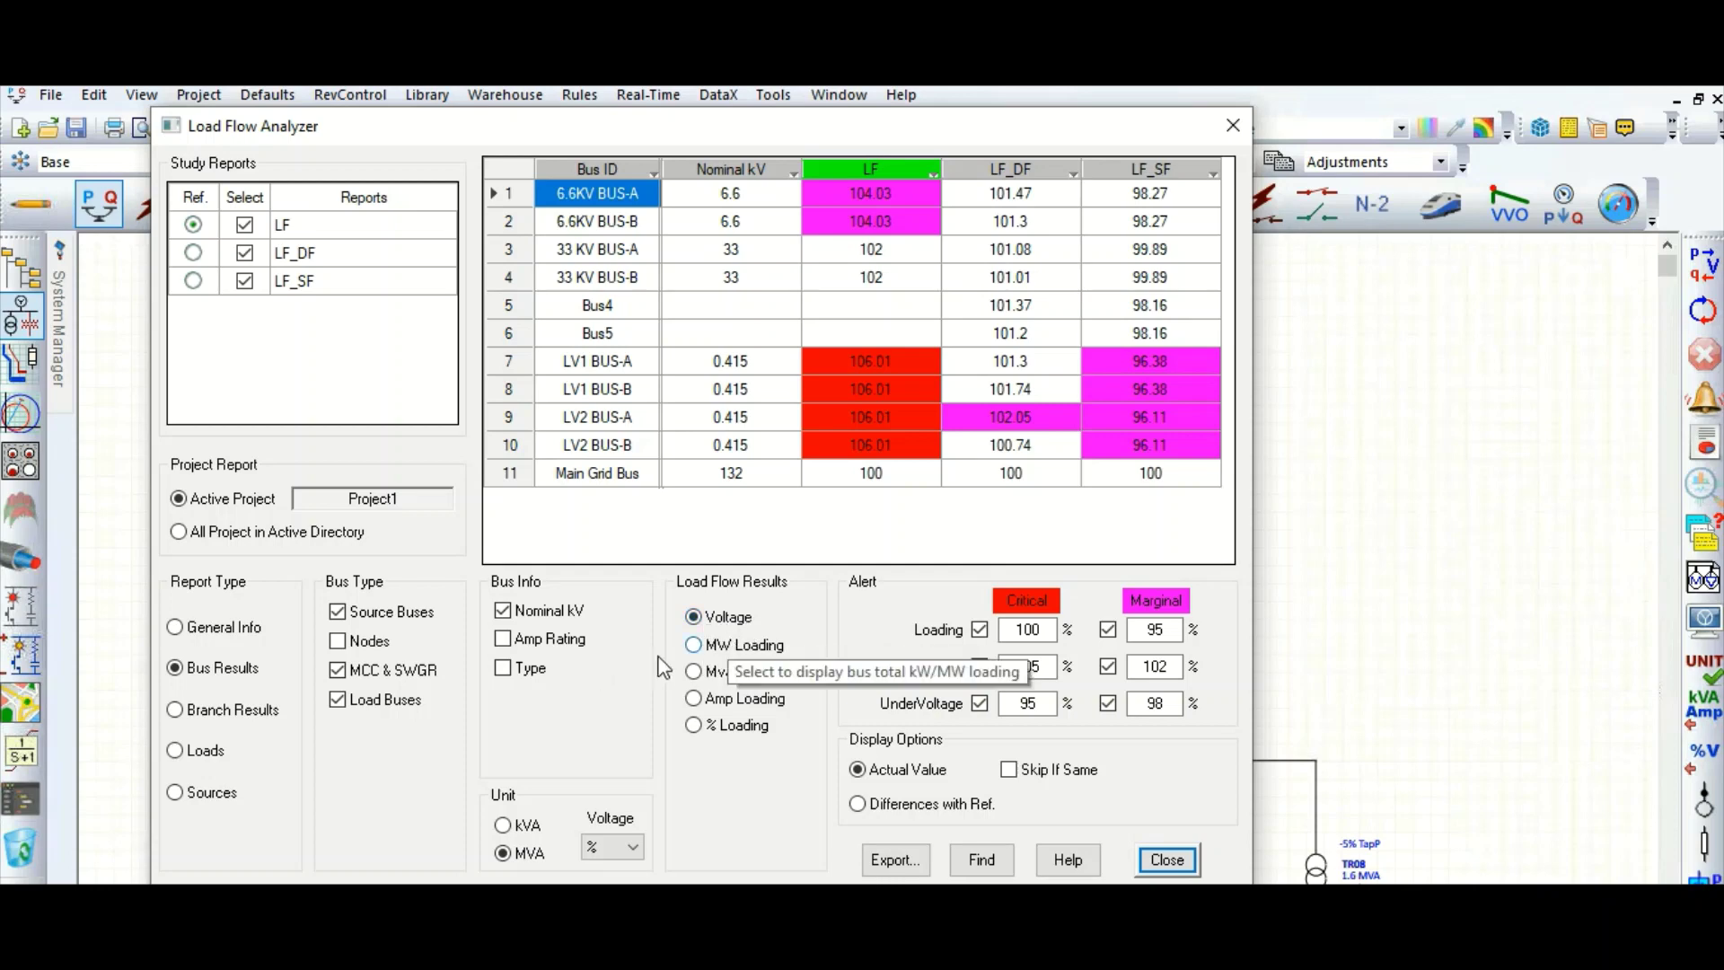
Step: Compare the buses' MW, Amp and % loading across the three reports, and return to the voltage results
click(694, 645)
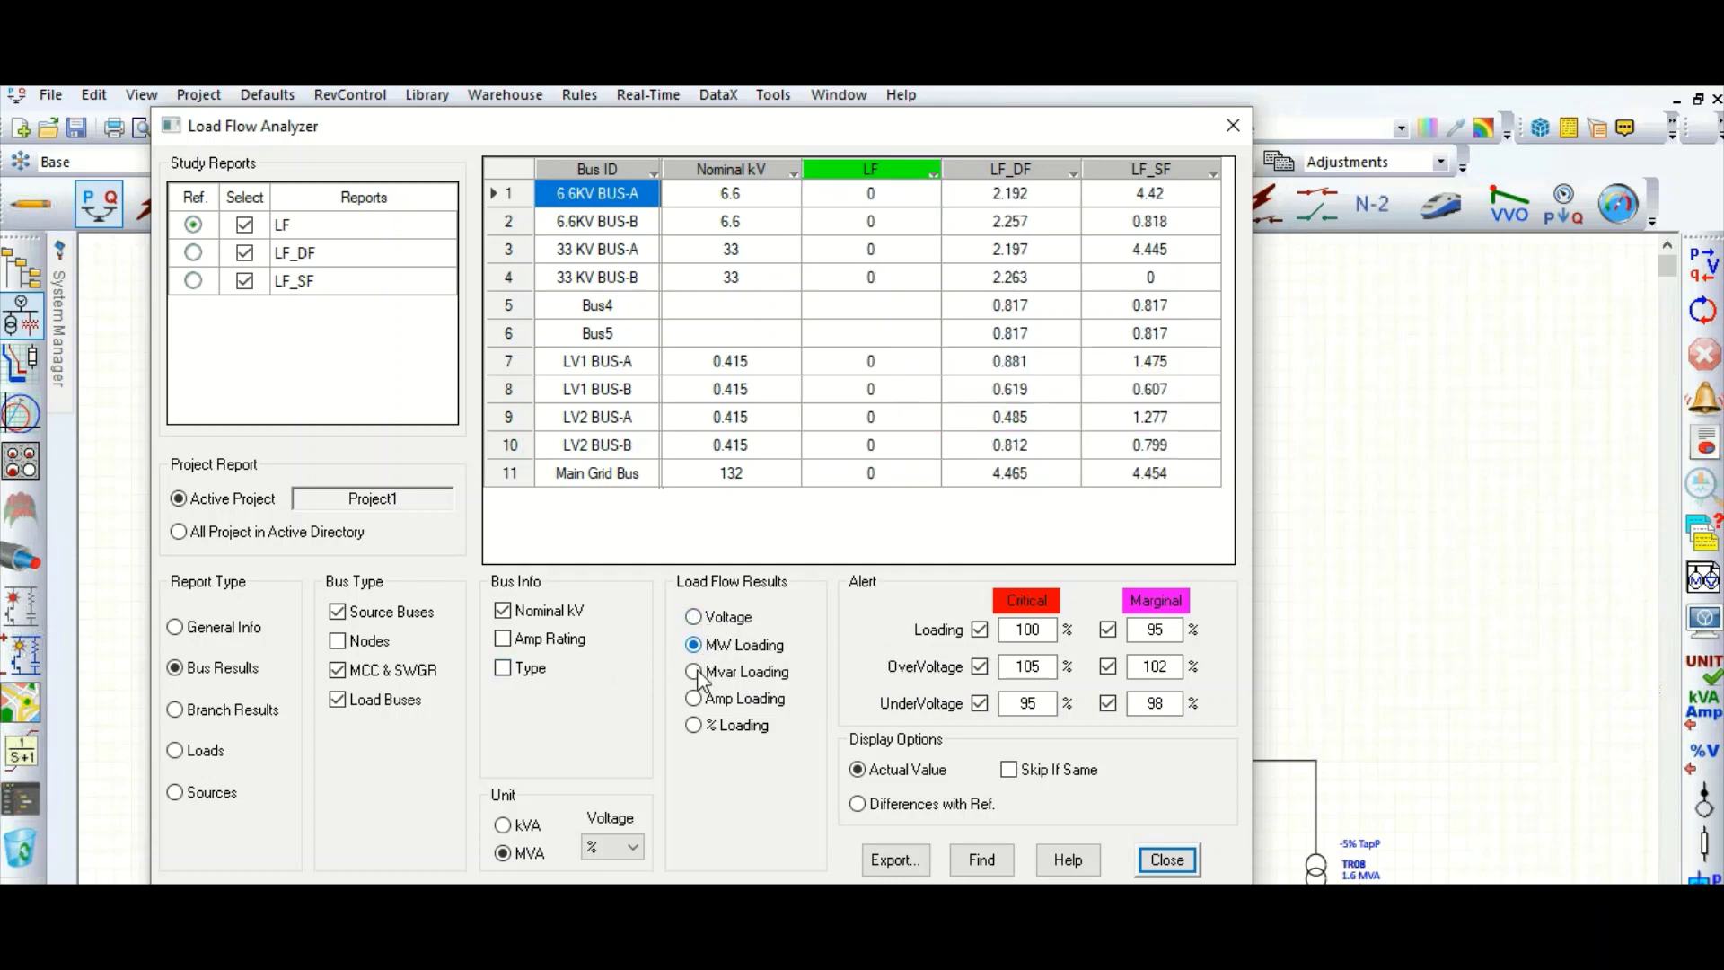
click(695, 699)
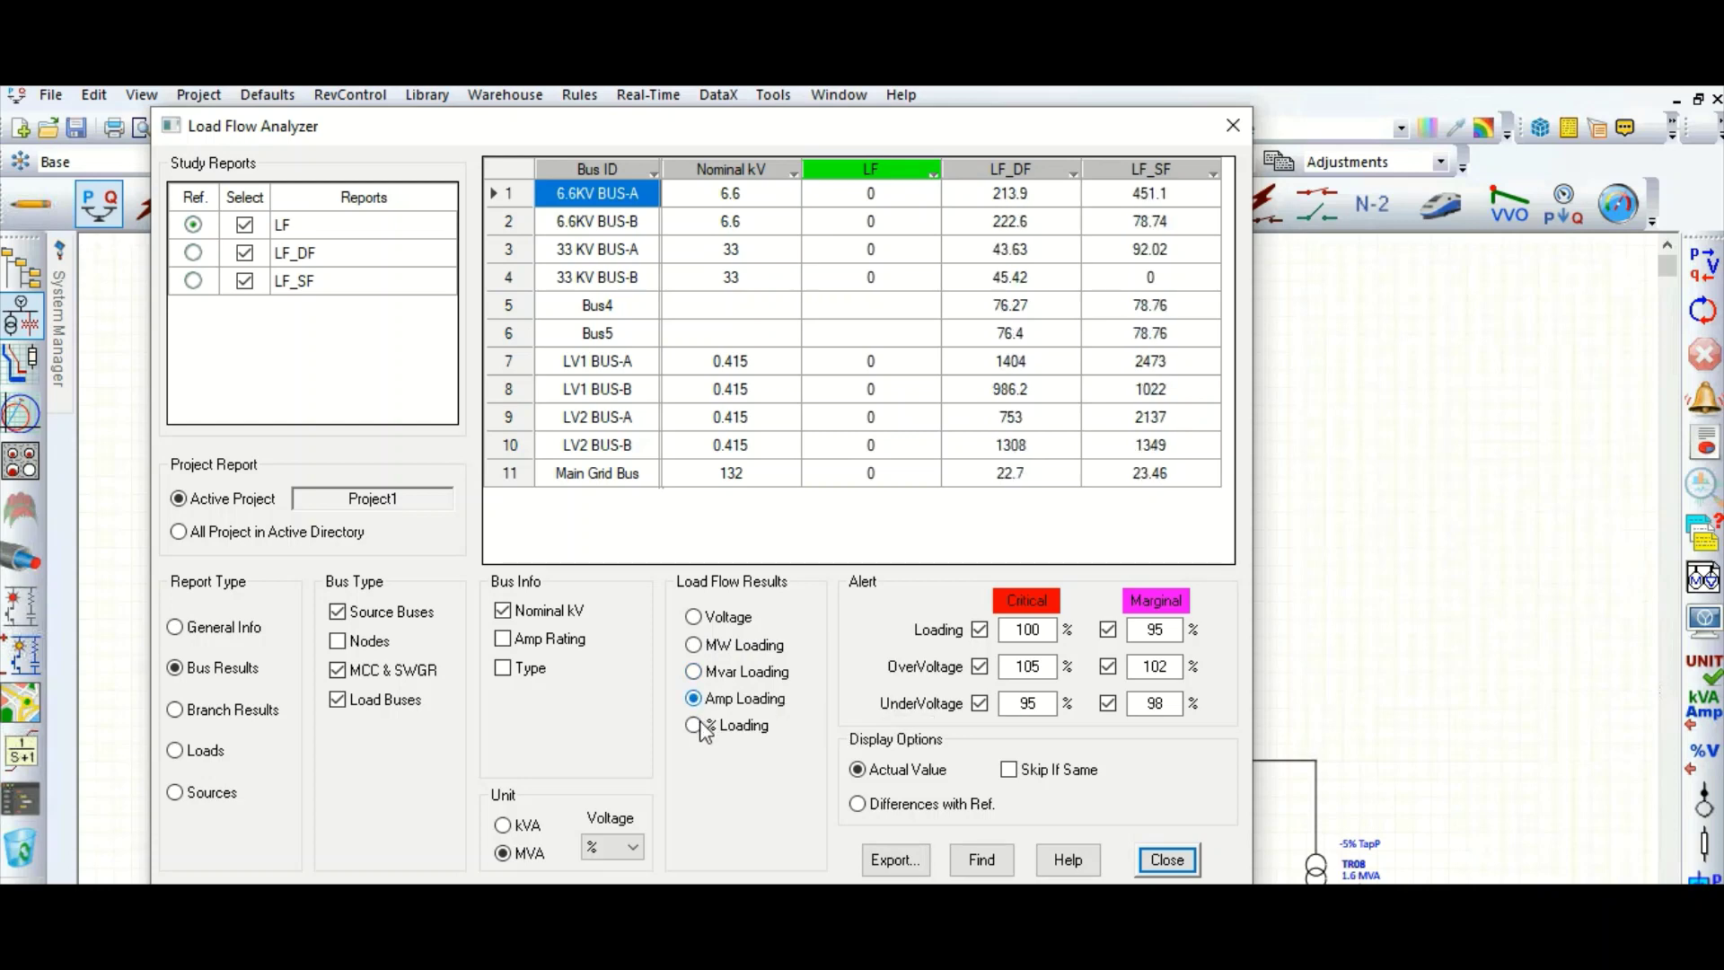
click(702, 729)
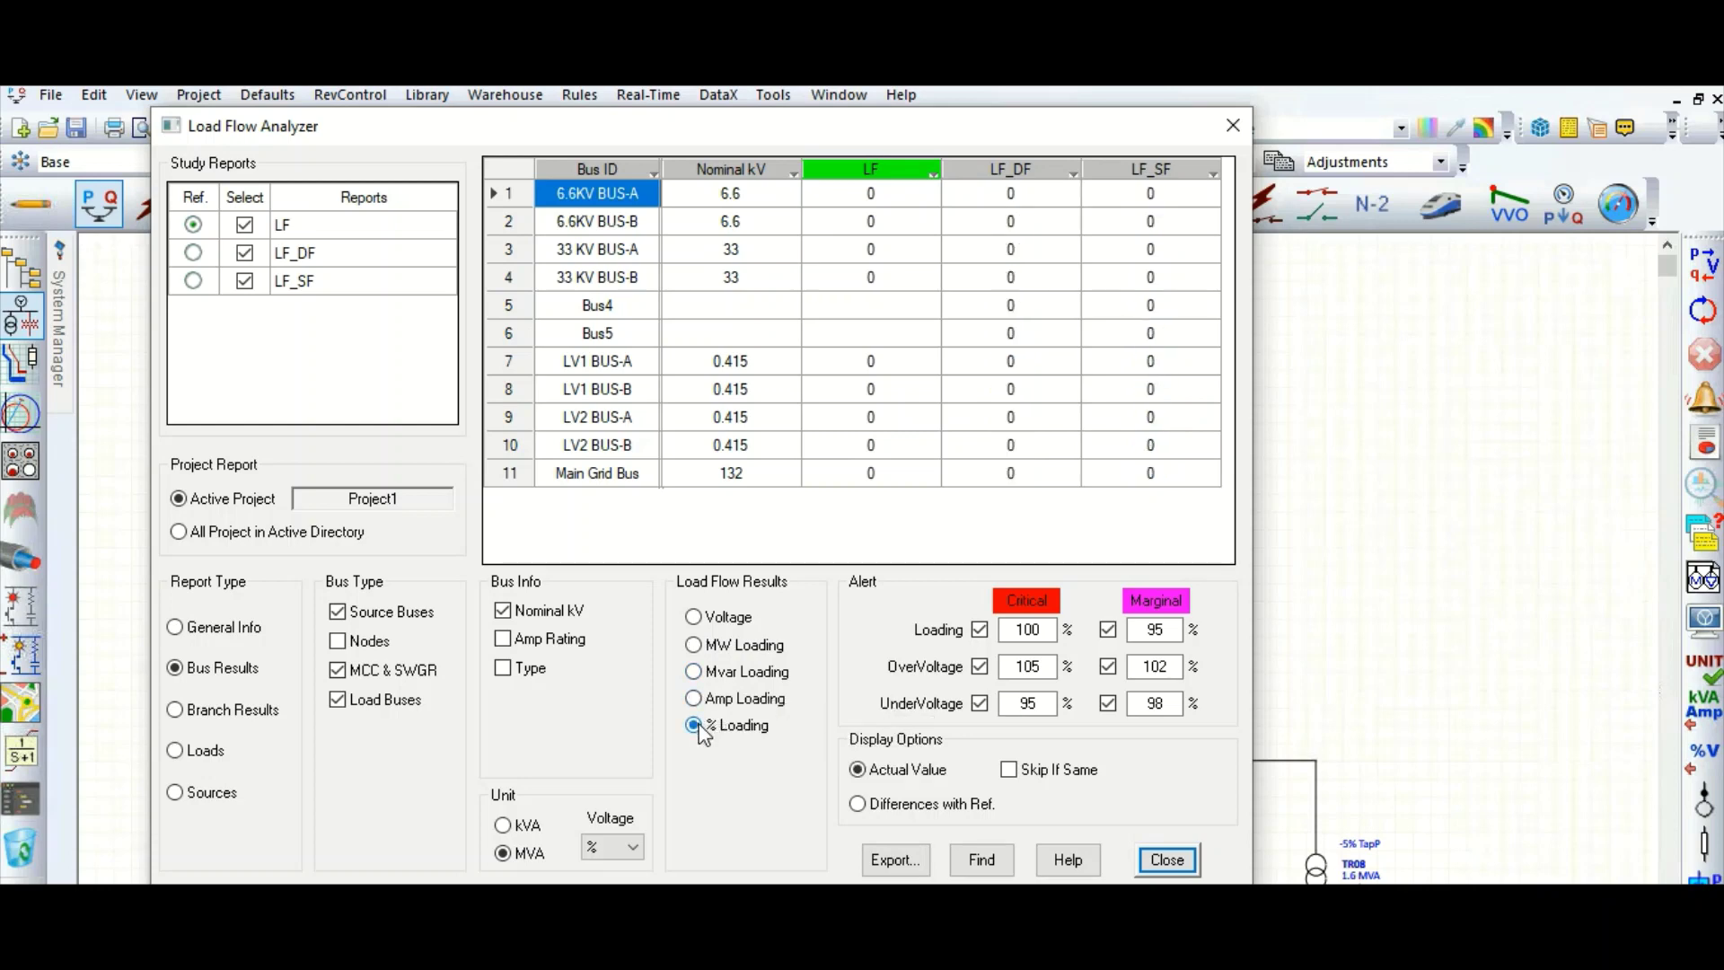
click(697, 618)
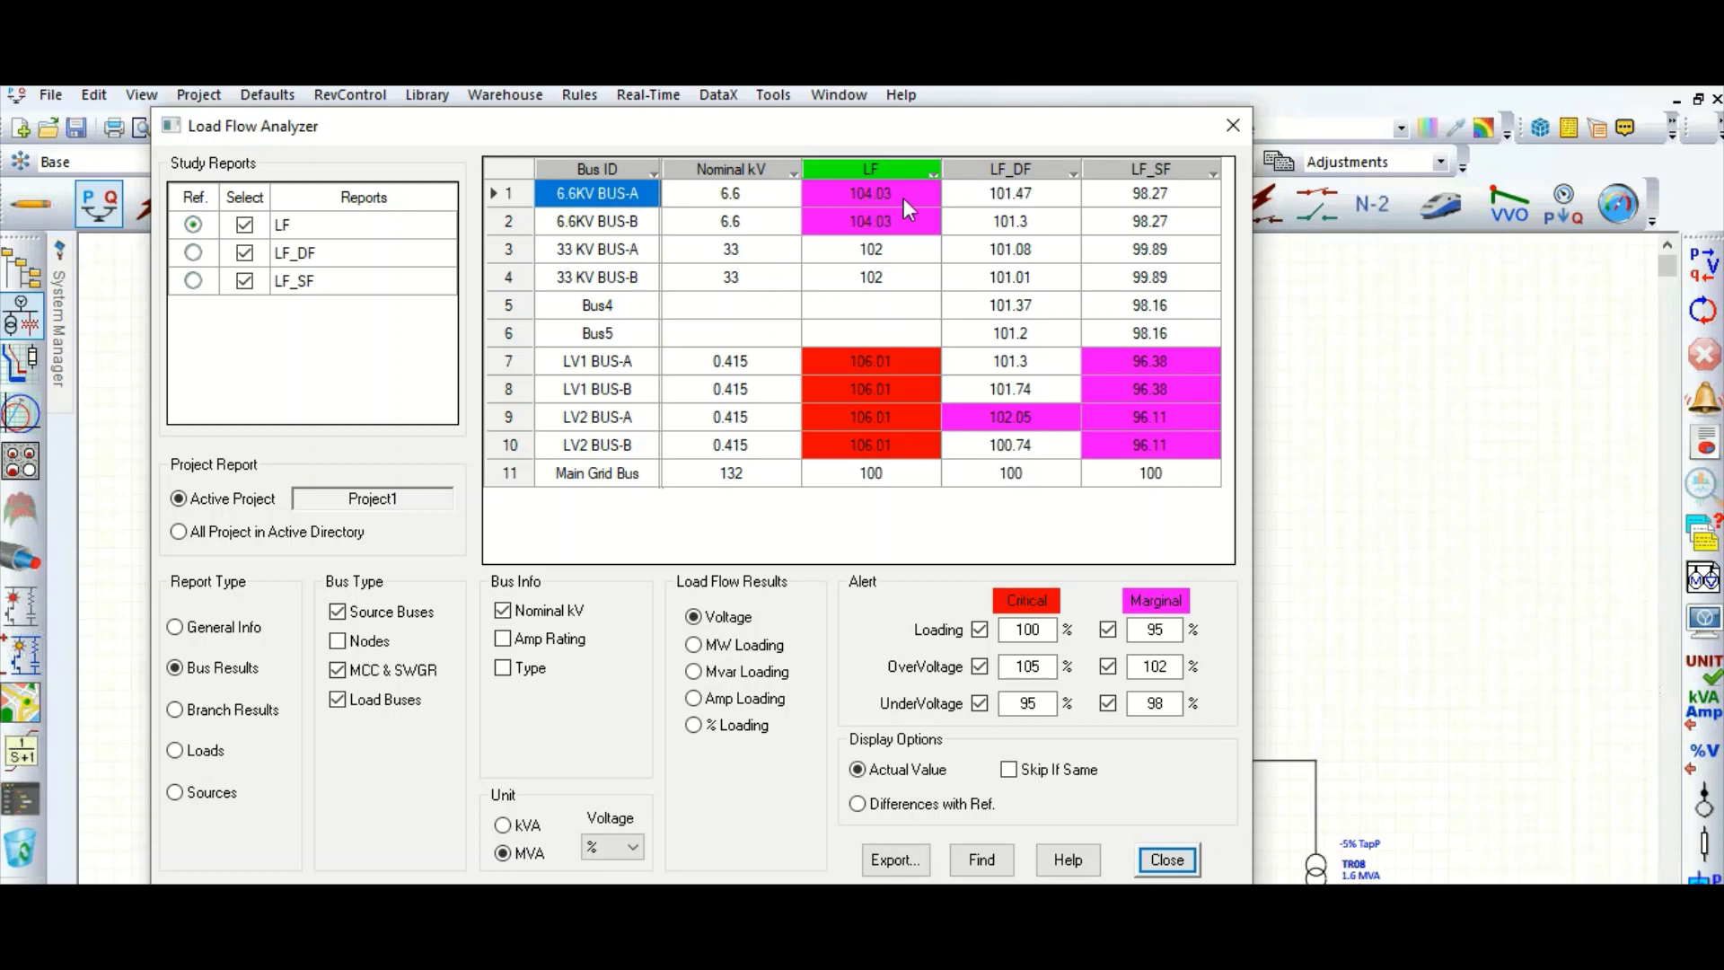
Step: Examine the percent bus voltages of the three reports against the critical and marginal alert limits
click(637, 850)
click(687, 839)
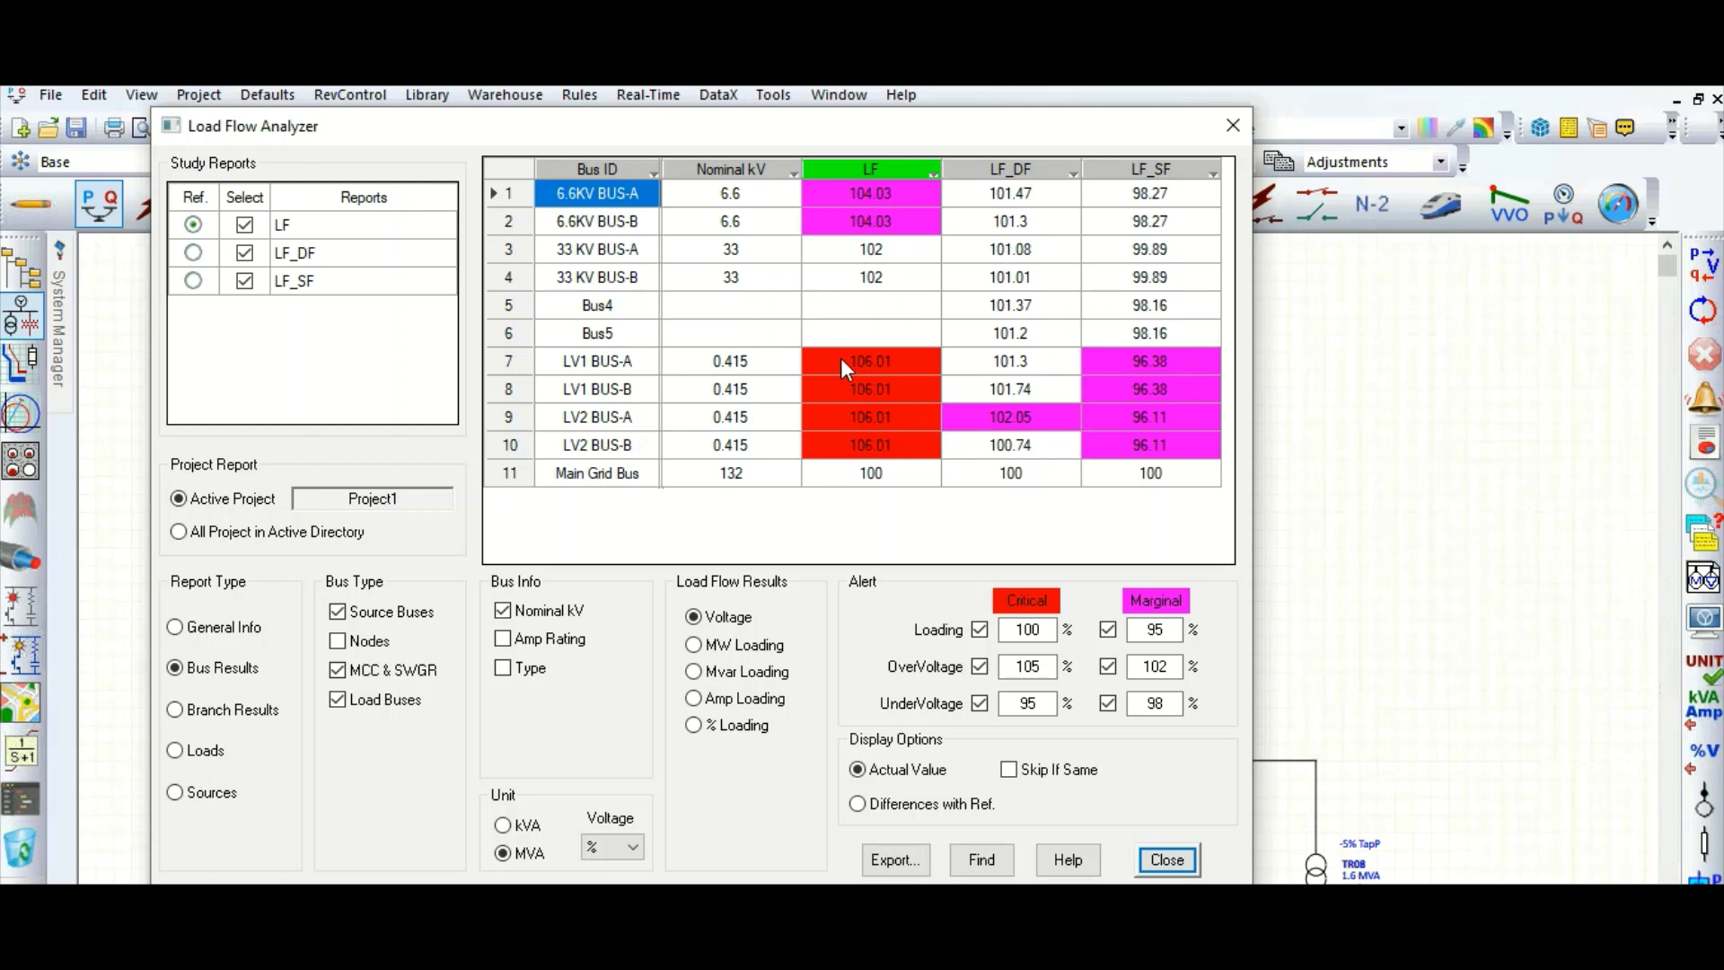
click(842, 358)
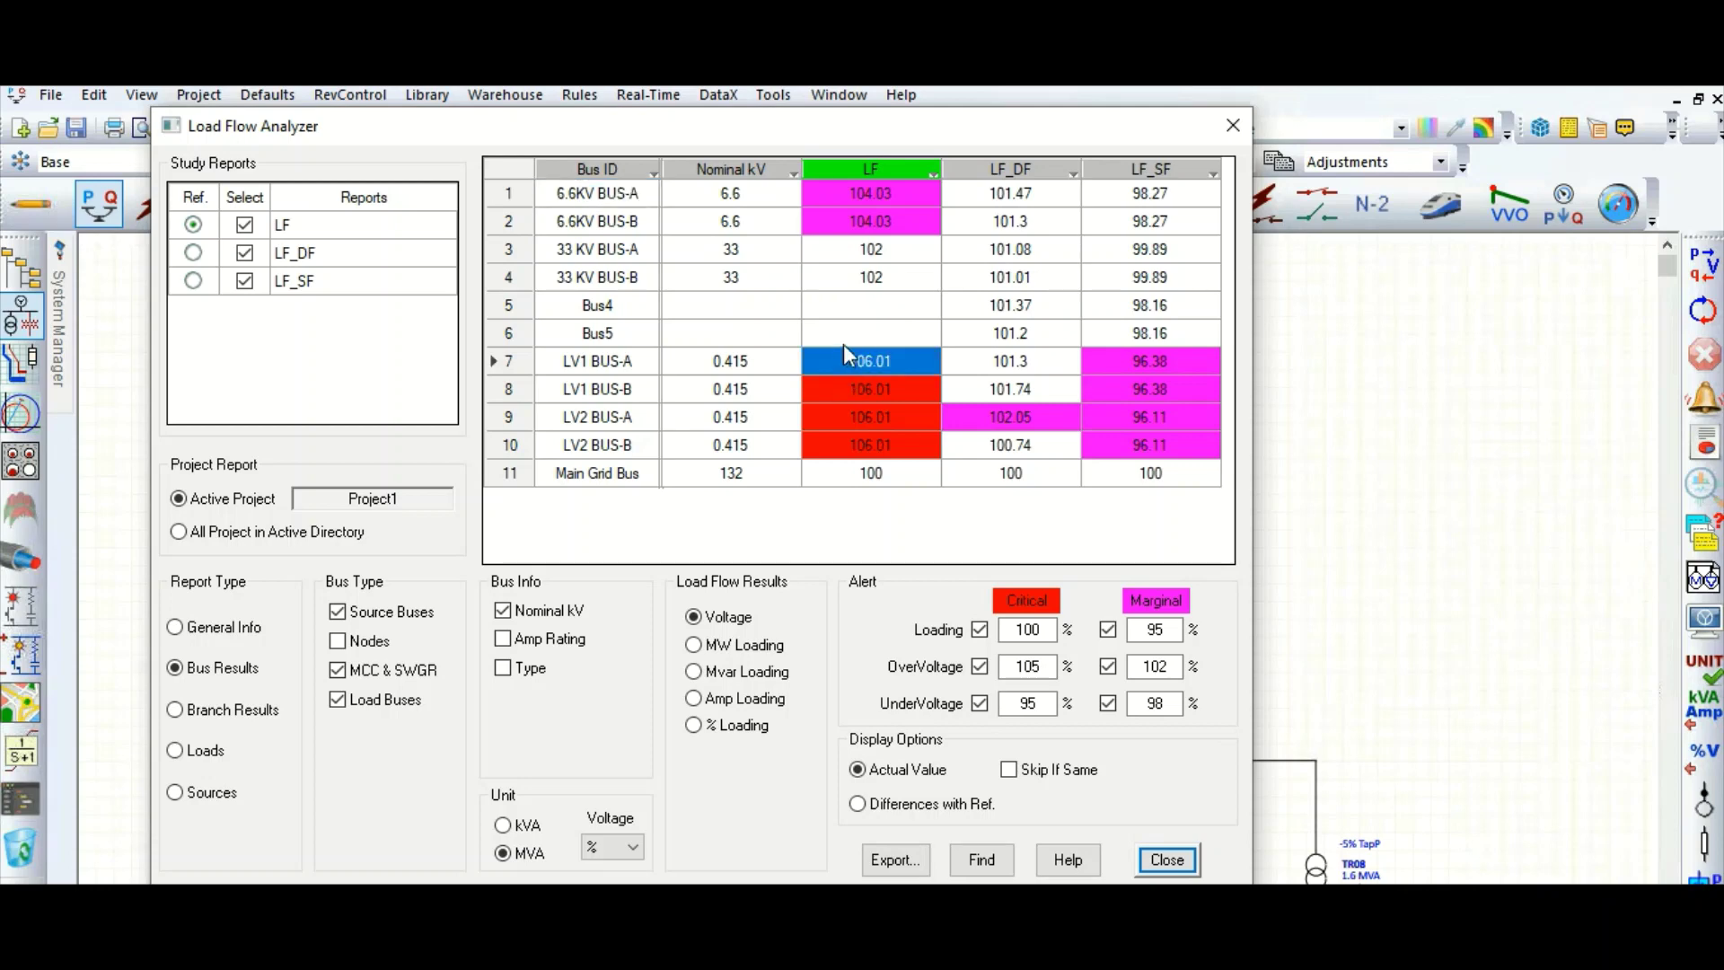
click(851, 338)
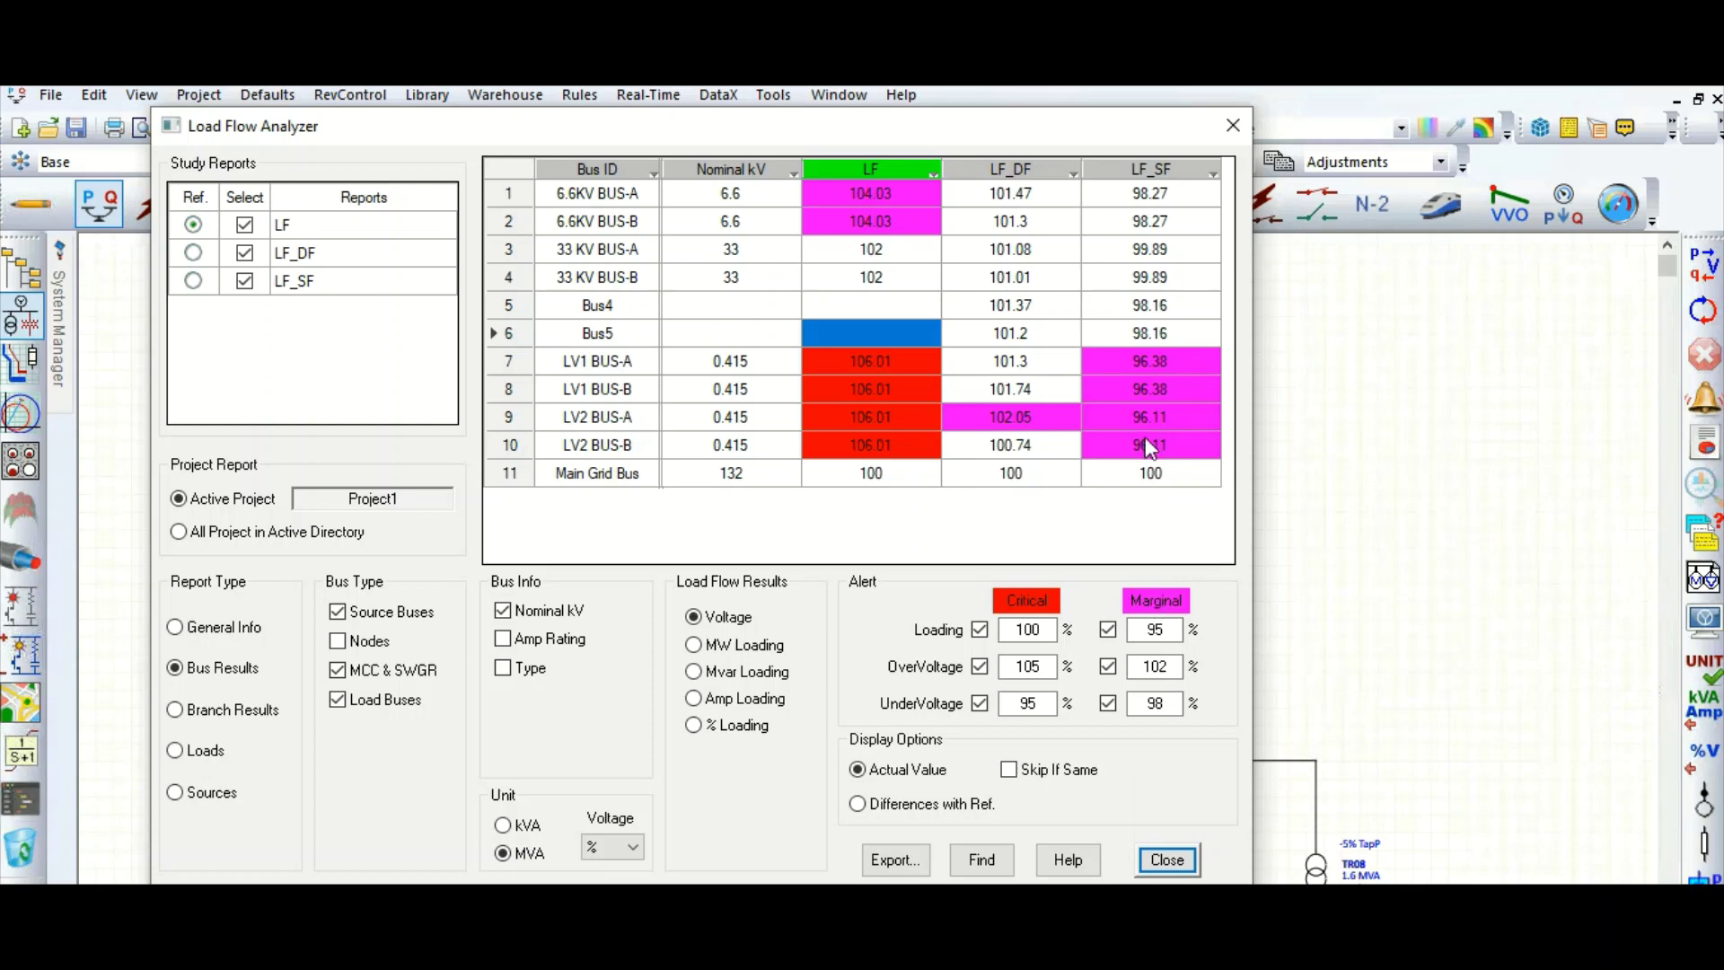
click(1032, 633)
Step: Display the % loading of the branches and check the list with the Cable/Busway type excluded and included again
click(176, 712)
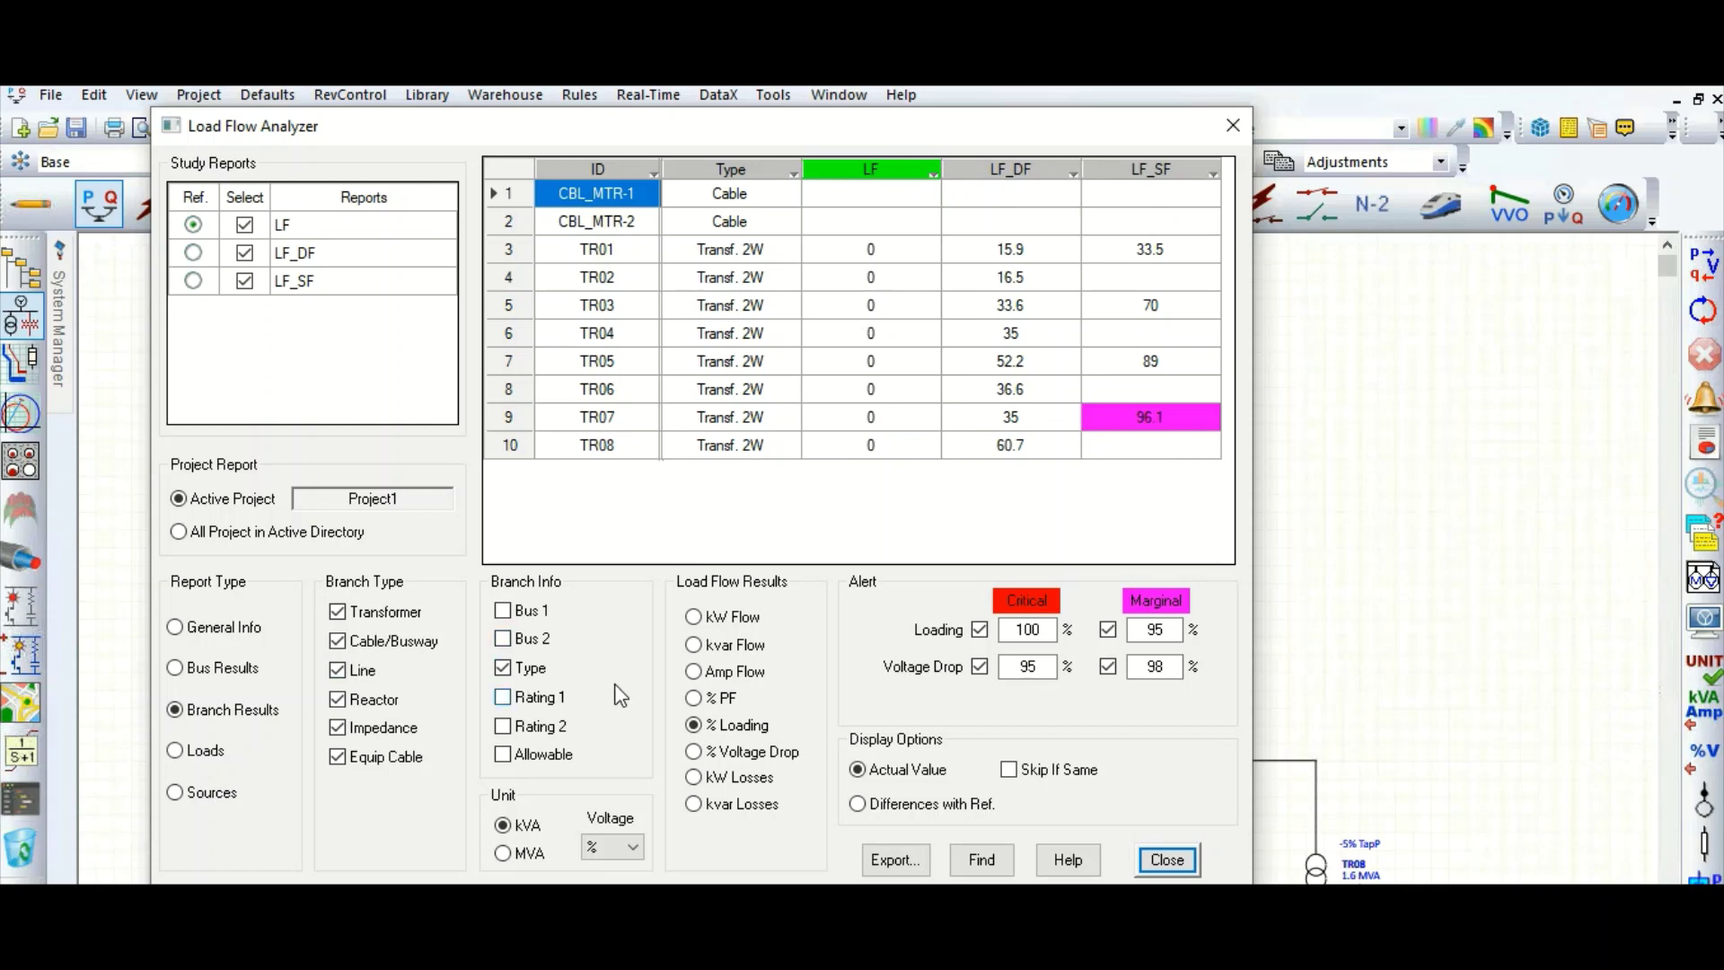
click(694, 725)
click(339, 643)
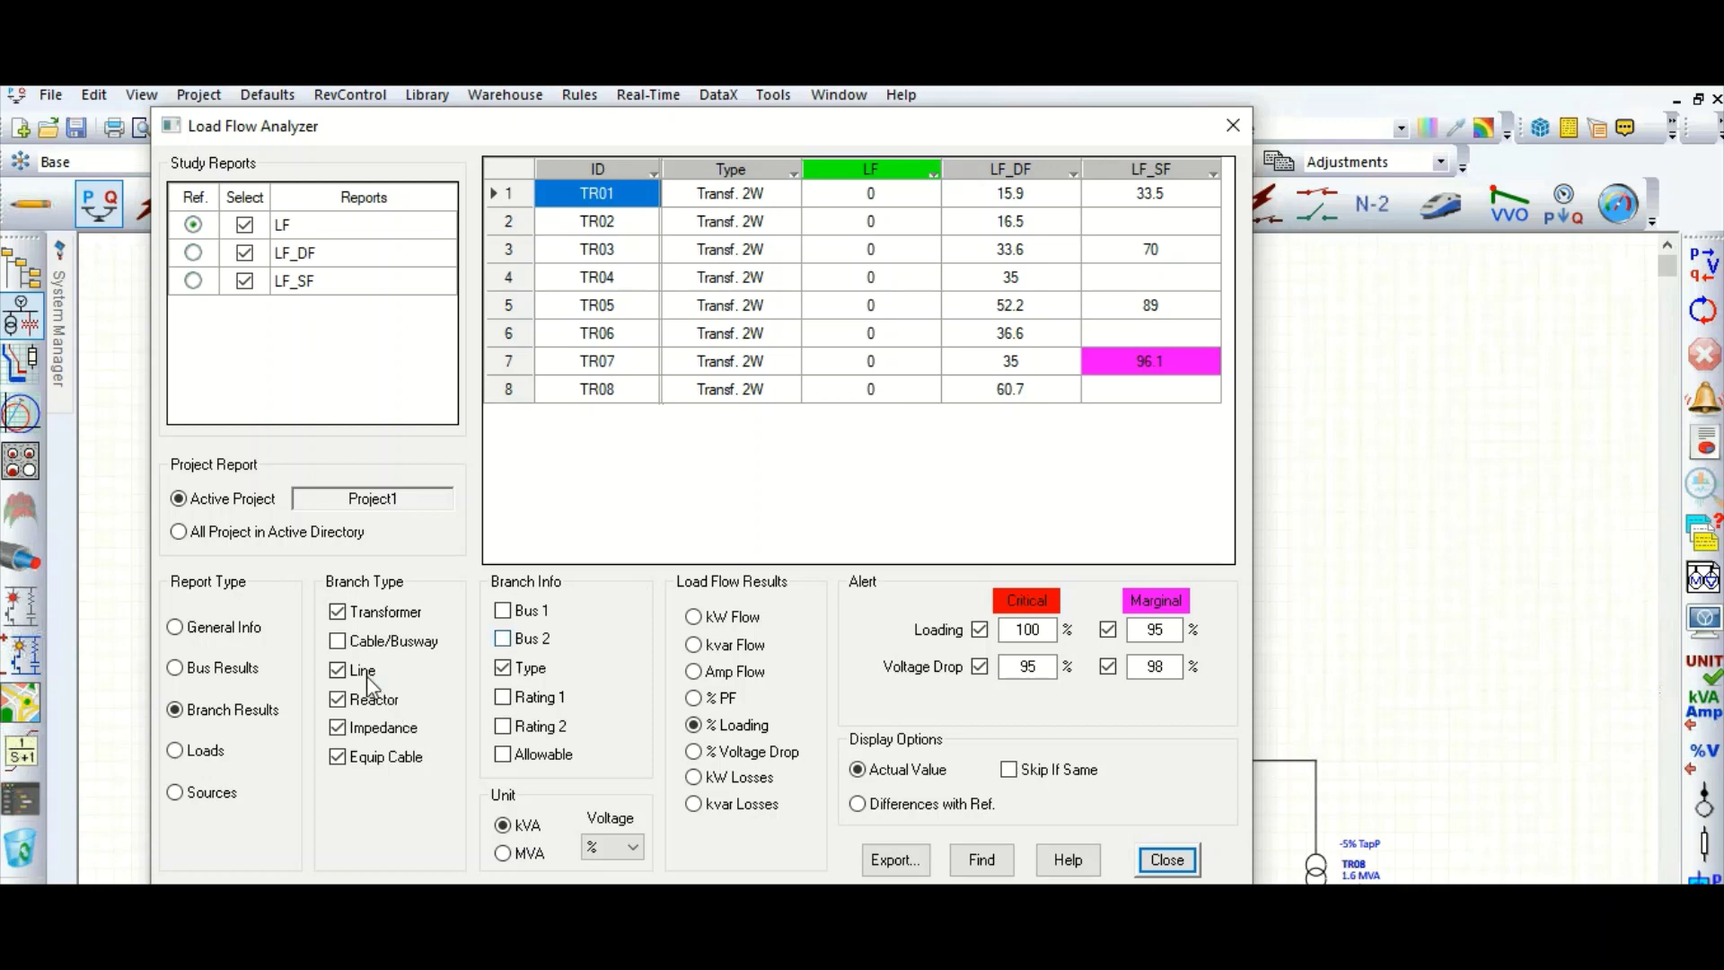
click(338, 640)
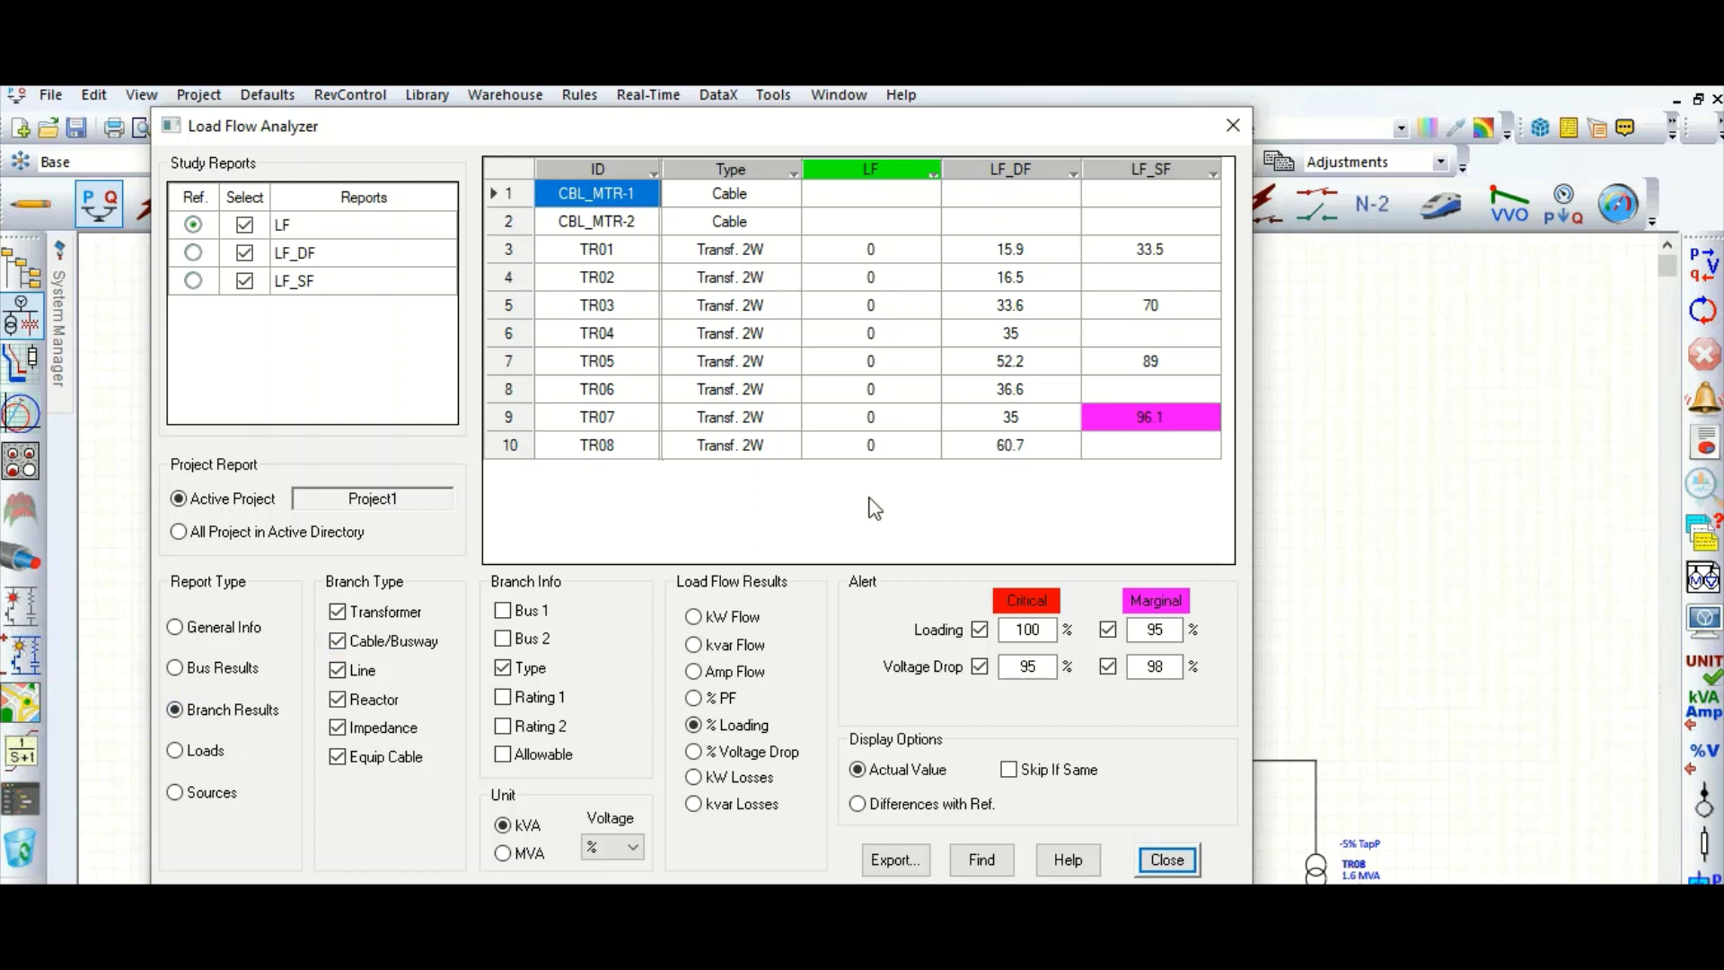
Step: Display the load results by kW Loading
click(175, 751)
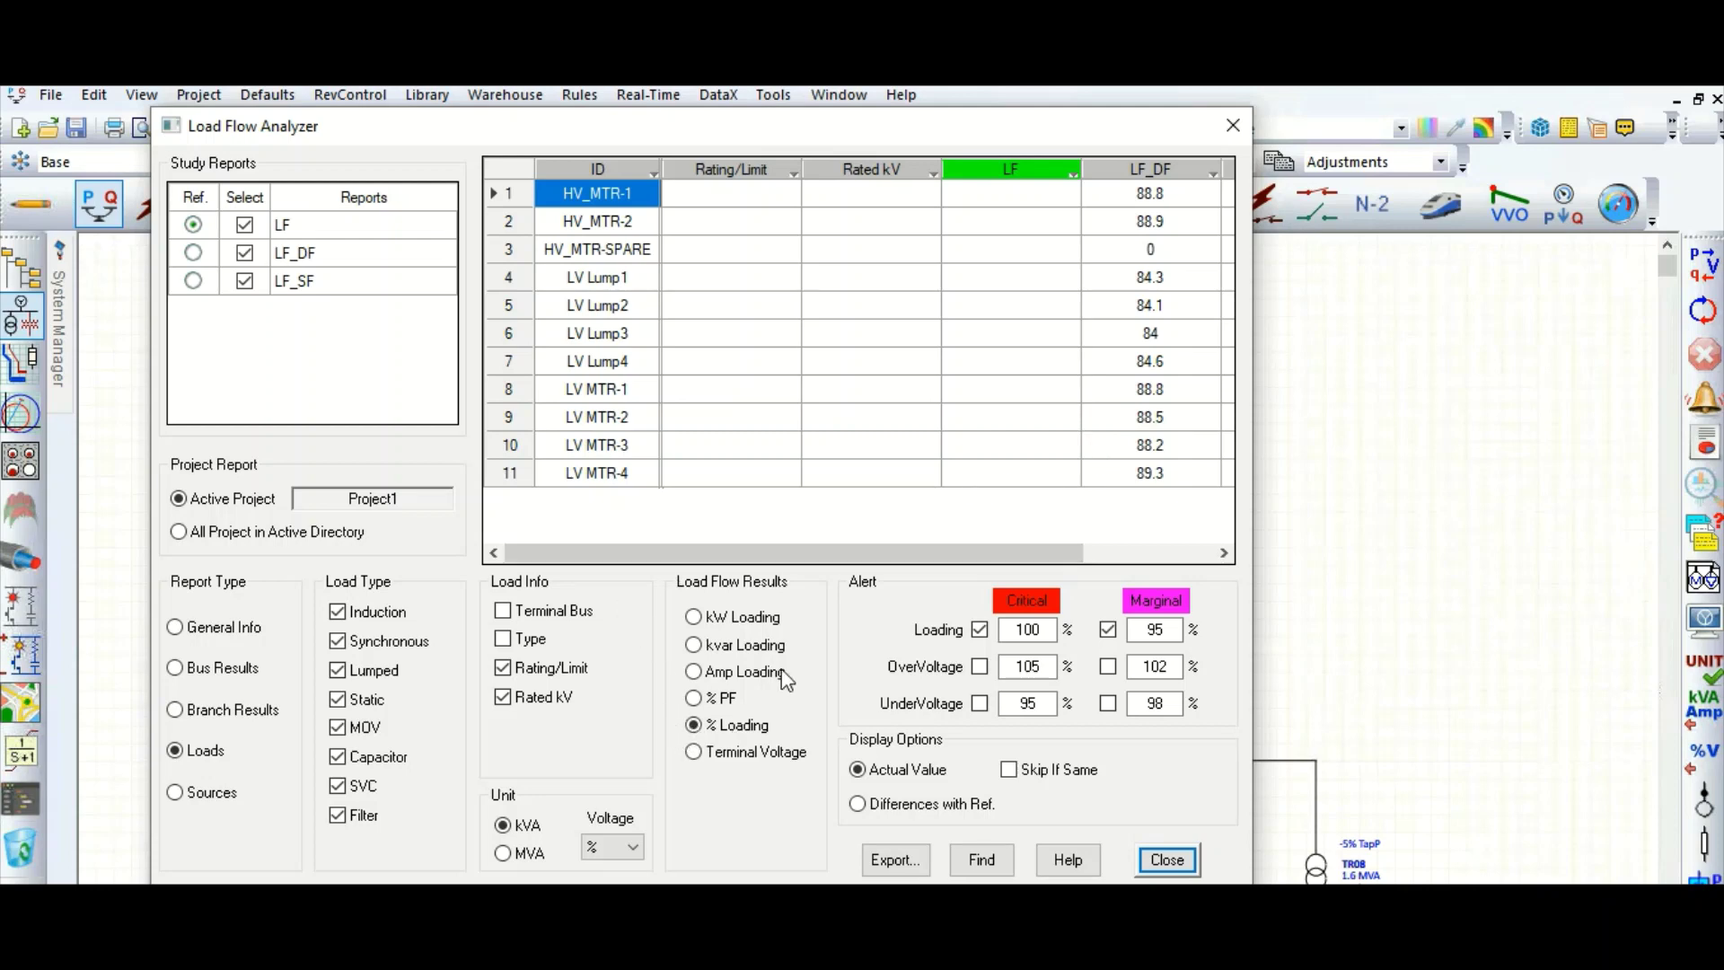
click(697, 620)
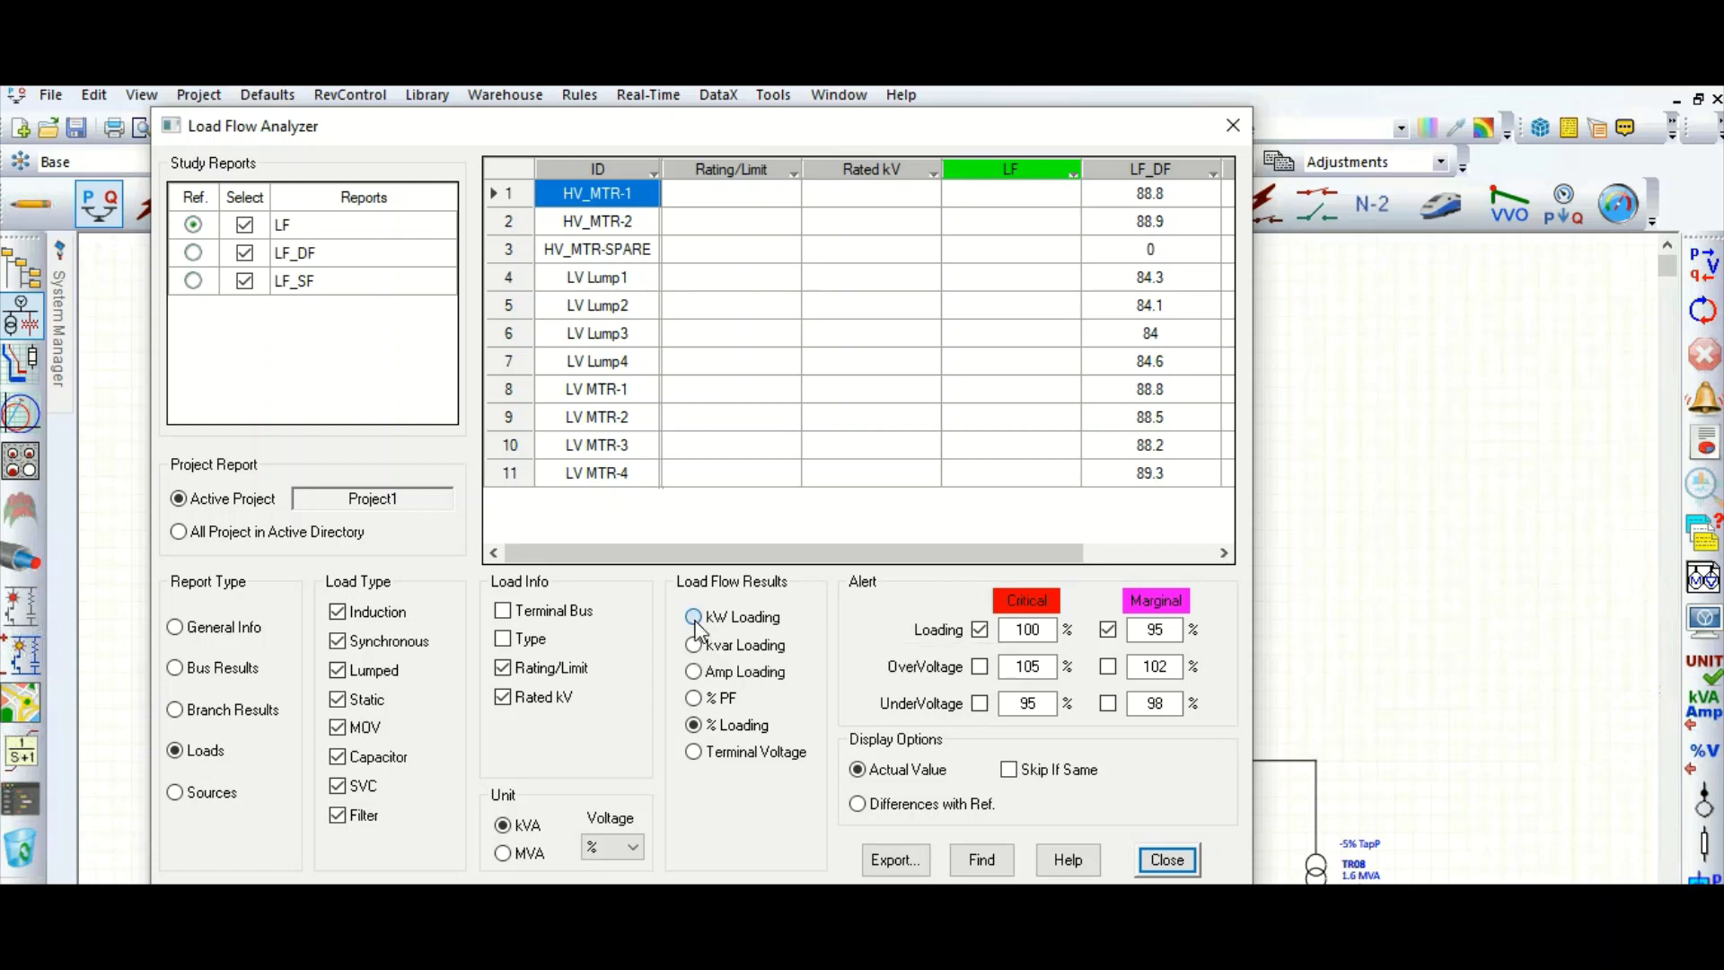